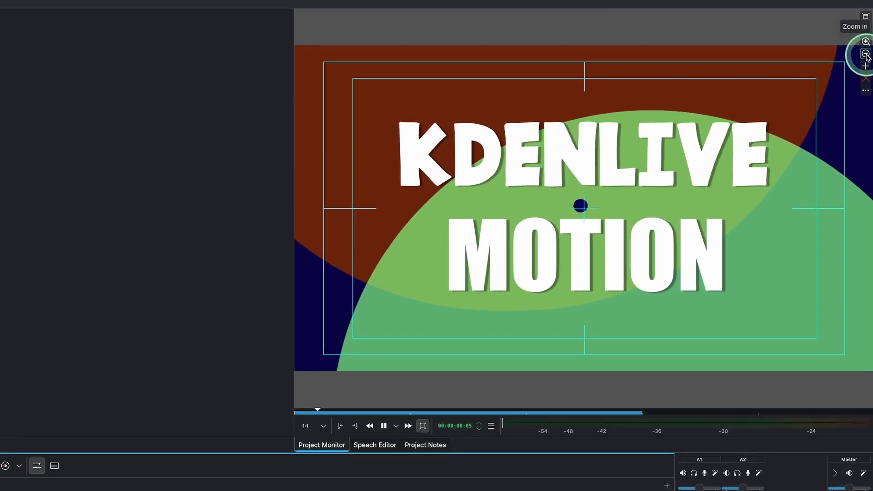
Zoom out the project monitor to reveal space around the frame, and open the effects list.
click(867, 63)
click(867, 55)
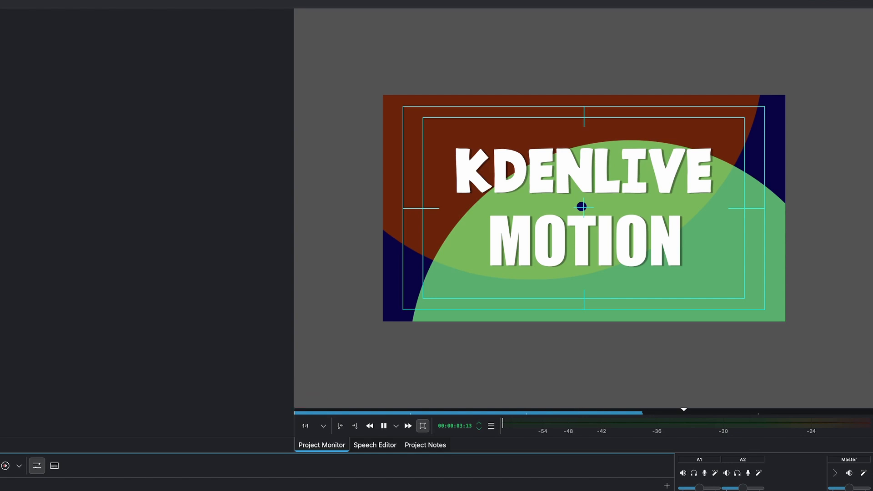
click(137, 490)
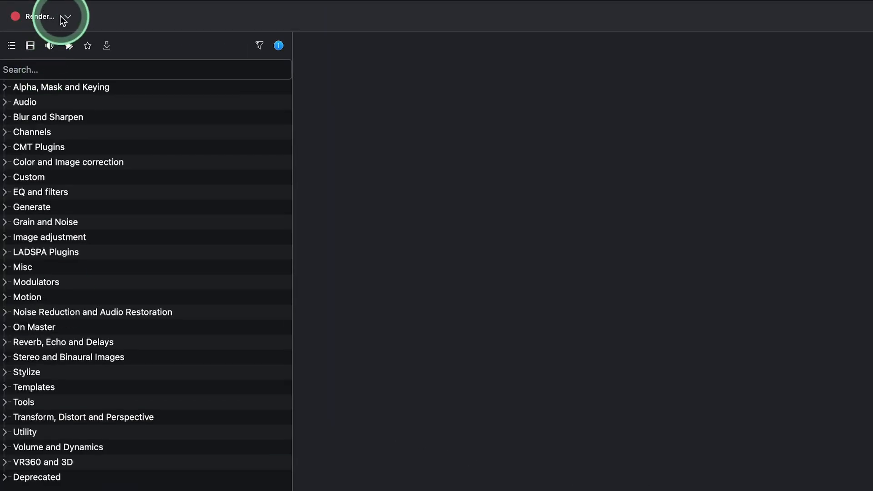
Compare the favorite effects with the video effects and check the option for adding Alpha operations to the favorites.
click(87, 45)
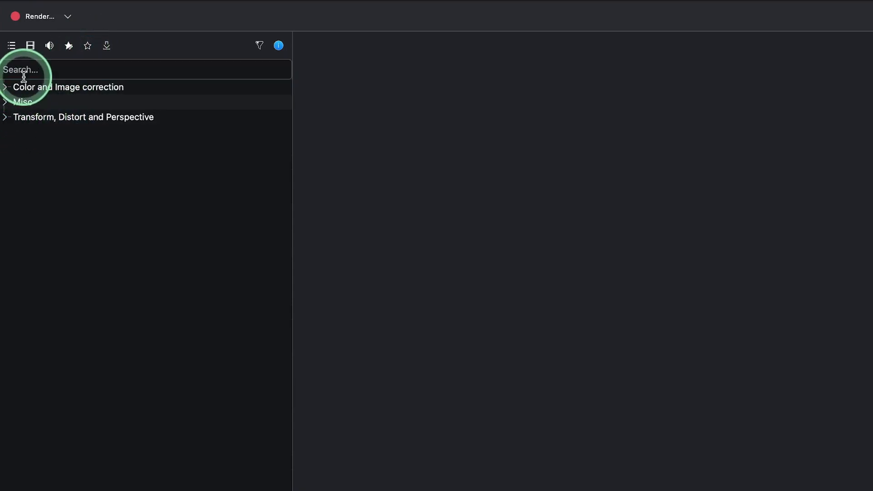
click(30, 45)
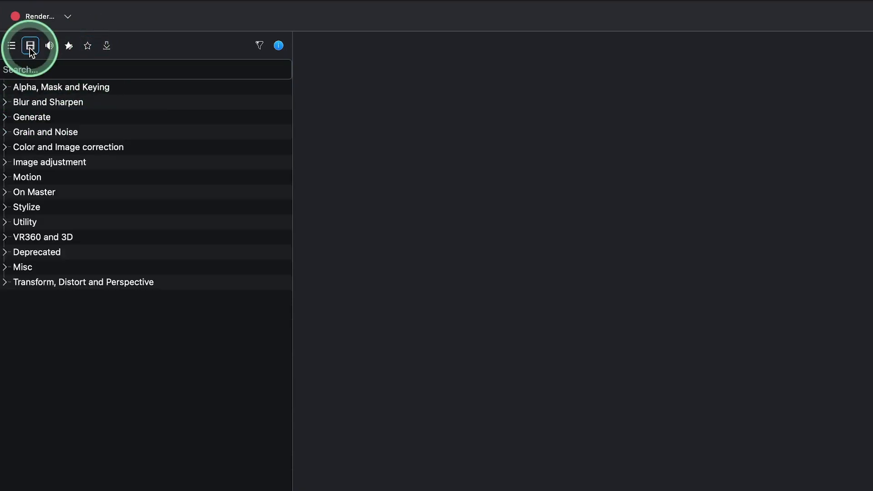
click(34, 134)
right_click(57, 119)
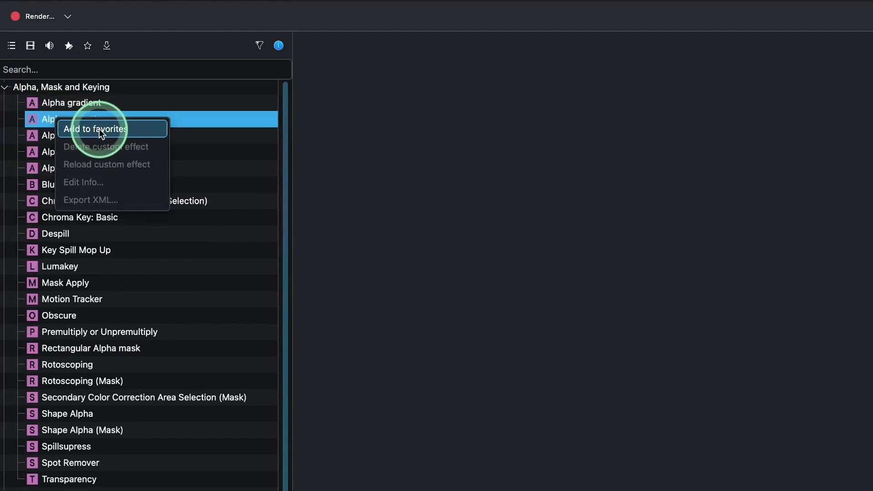
click(89, 49)
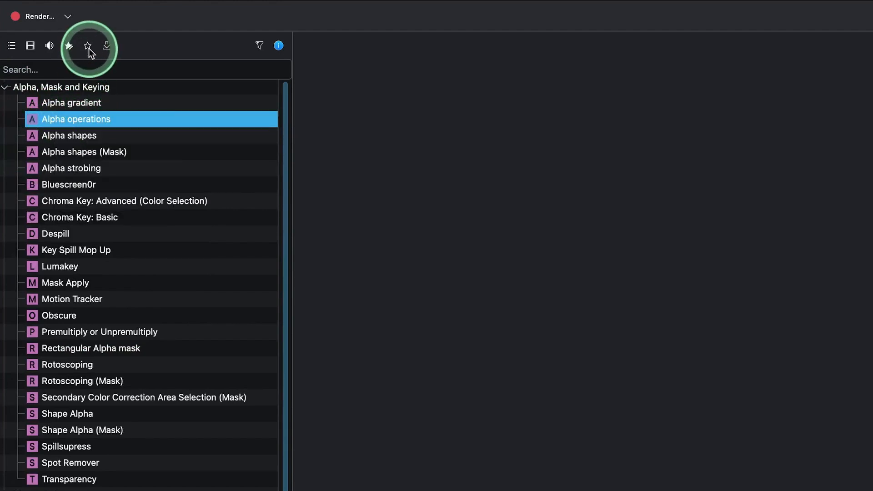
click(89, 48)
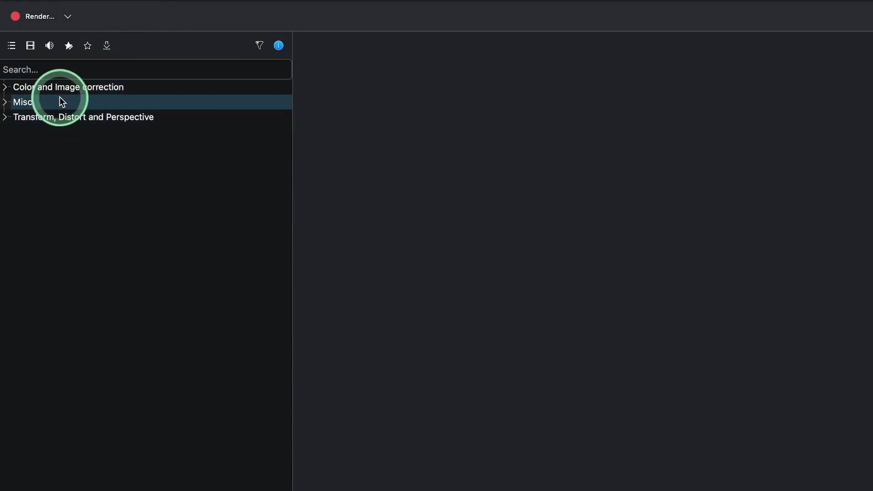
Find Transform under Transform, Distort and Perspective in the favorites and try to apply it to a timeline clip.
click(8, 119)
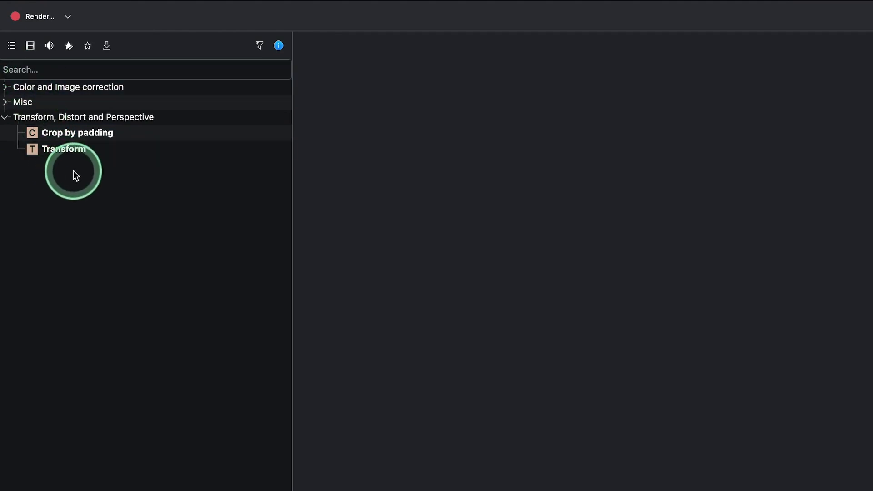
click(62, 151)
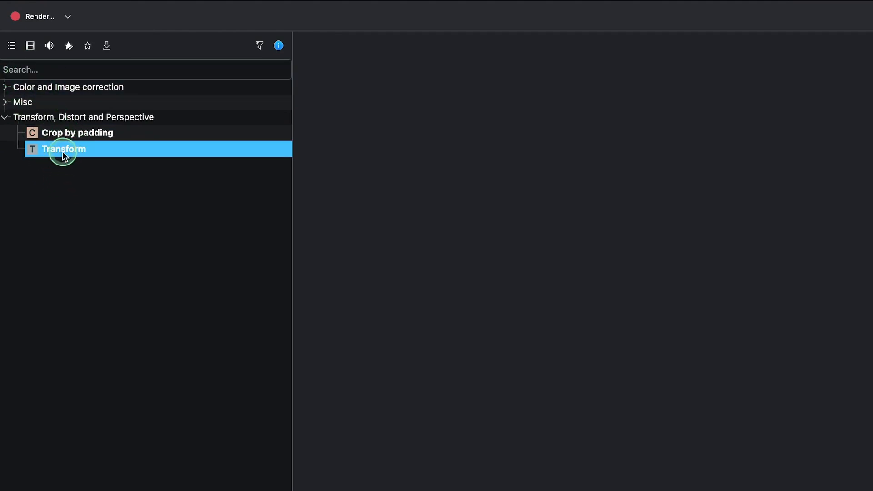
drag(63, 153, 89, 278)
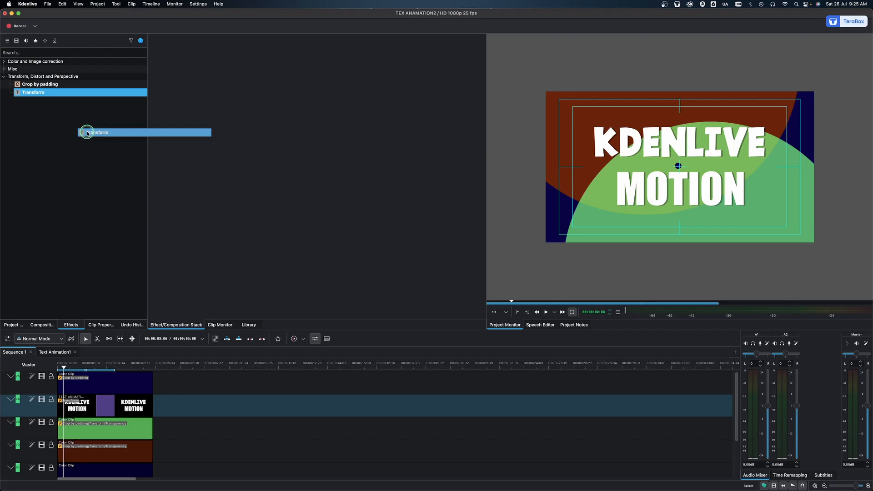
drag(88, 132, 114, 468)
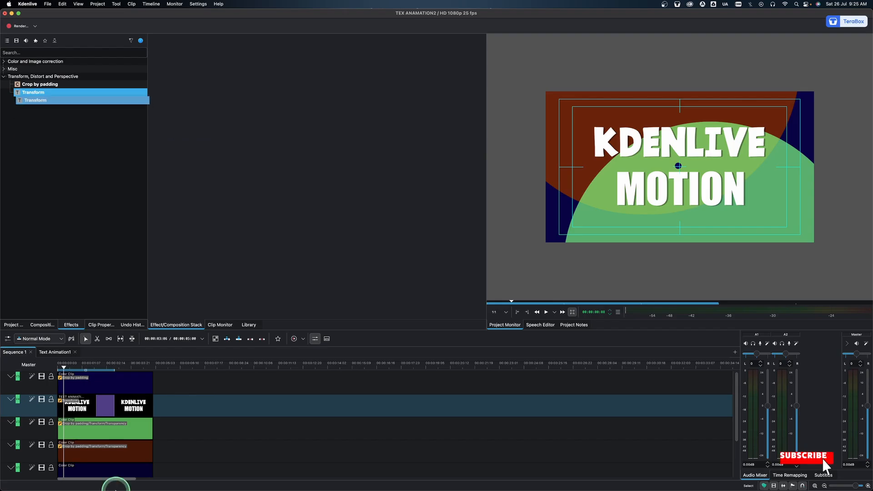
Move the text animation clip out of the frame toward its upper left, to about X -1463, Y -688.
click(97, 410)
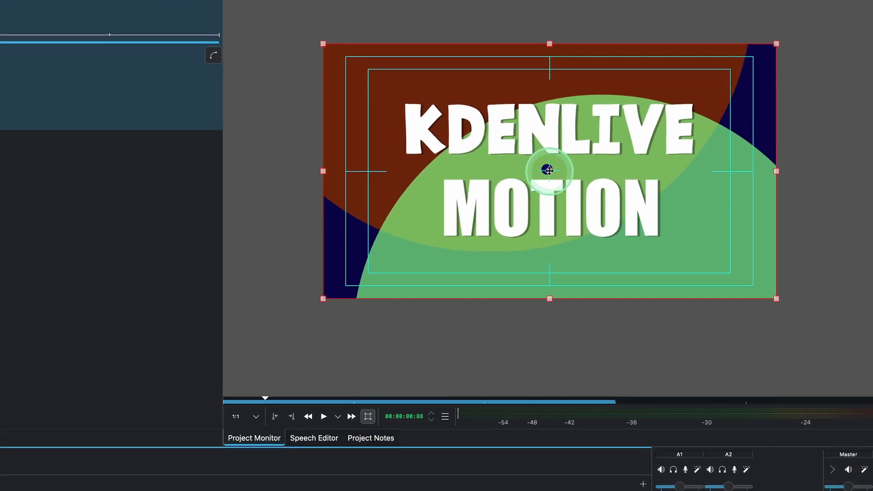
mouse_move(858, 93)
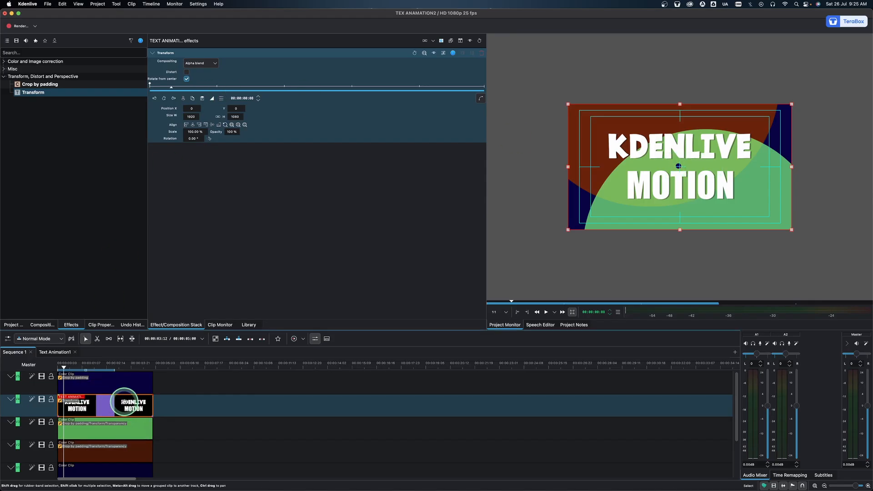
click(680, 167)
drag(679, 167, 775, 244)
drag(662, 215, 509, 87)
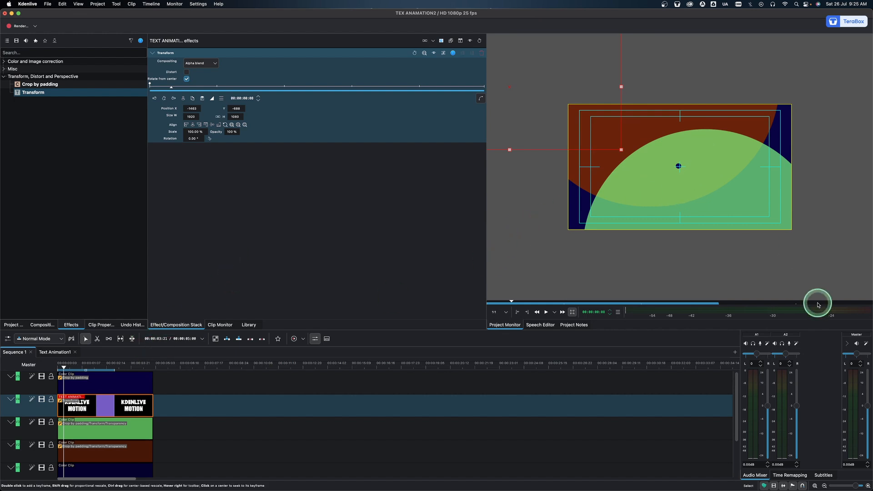
Add another Transform effect to the green color clip and move it out of the frame to about X 711, Y 900.
click(123, 433)
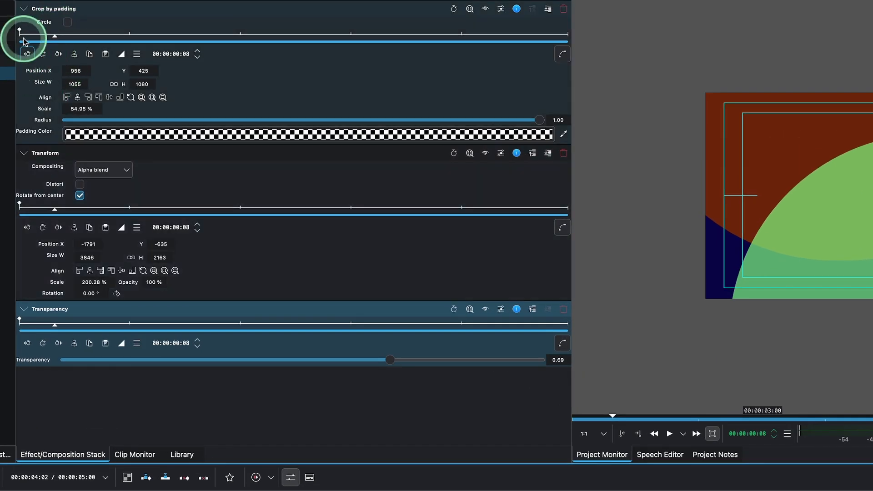
click(23, 8)
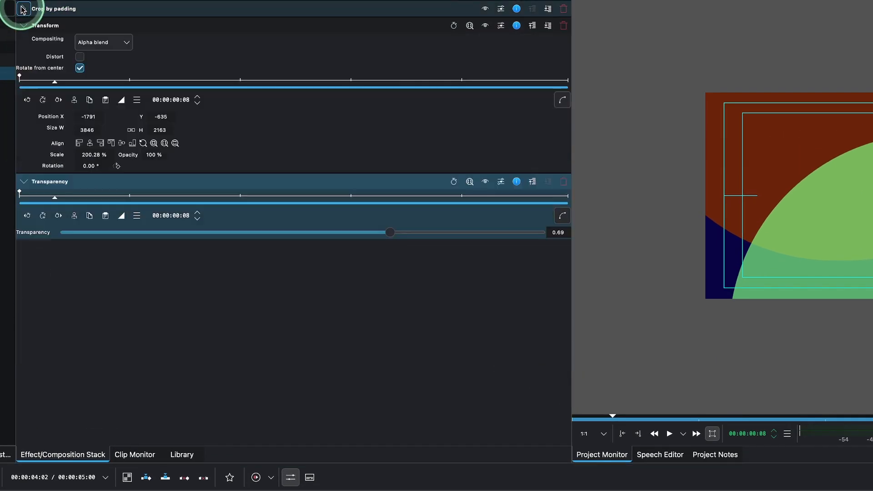
click(24, 26)
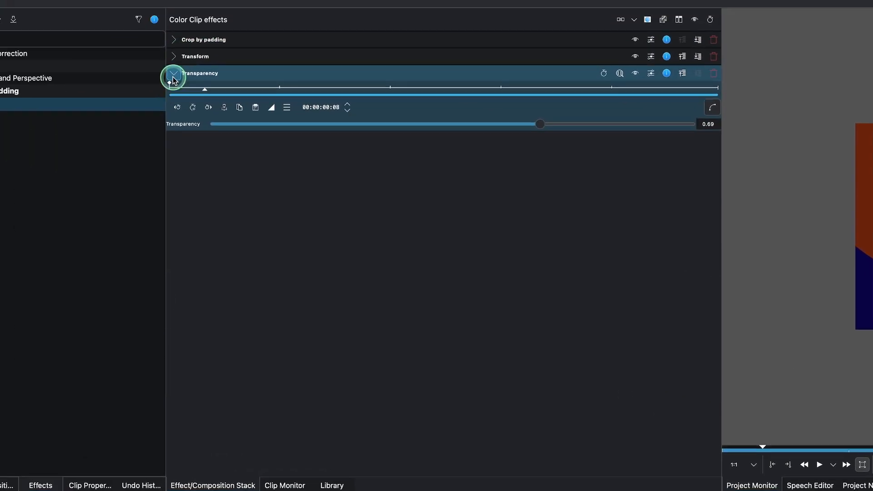
click(23, 43)
drag(57, 124, 400, 214)
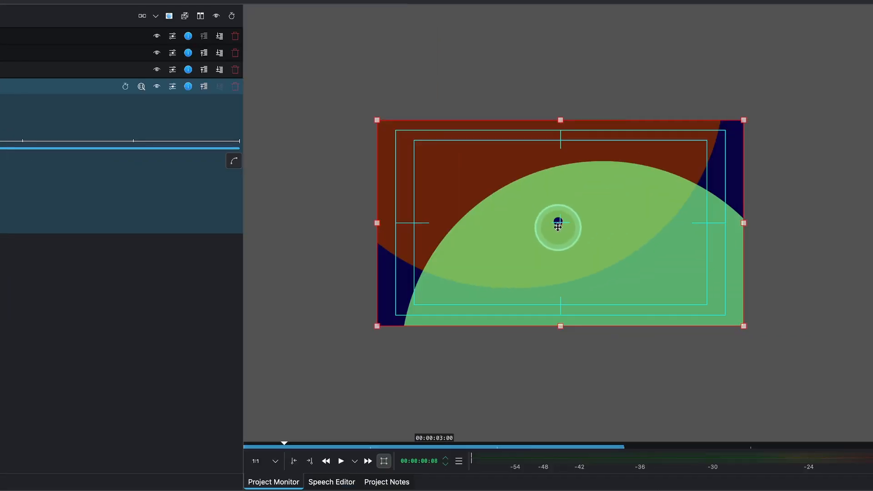
drag(562, 225, 705, 402)
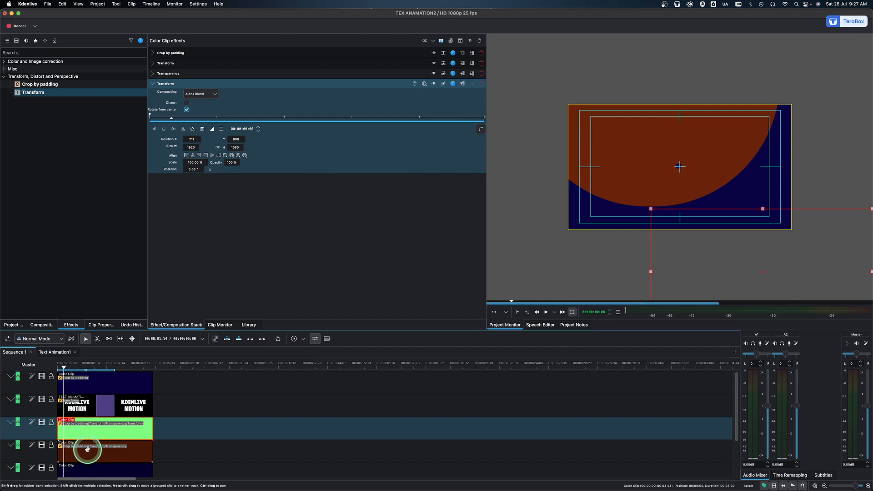
Add a second Transform effect to the brown color clip and move it above the frame to about X -501, Y -904.
click(87, 450)
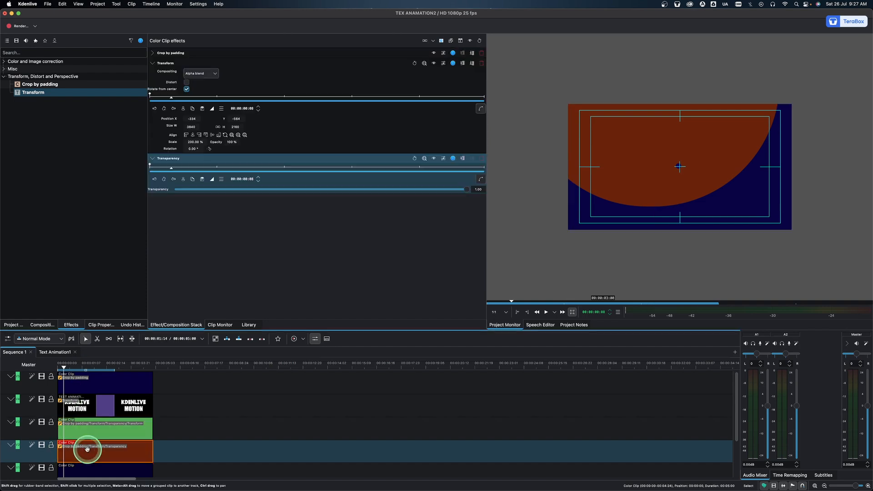
click(153, 63)
click(152, 73)
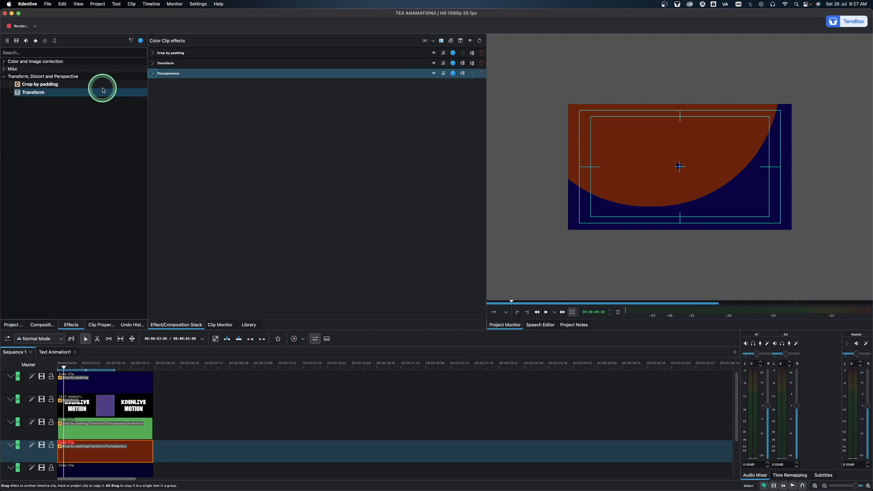
drag(35, 91, 189, 129)
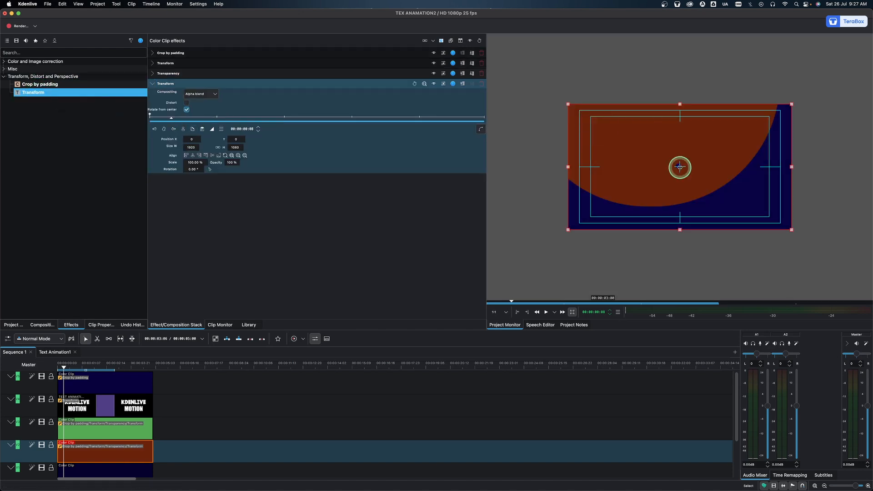
drag(680, 167, 621, 62)
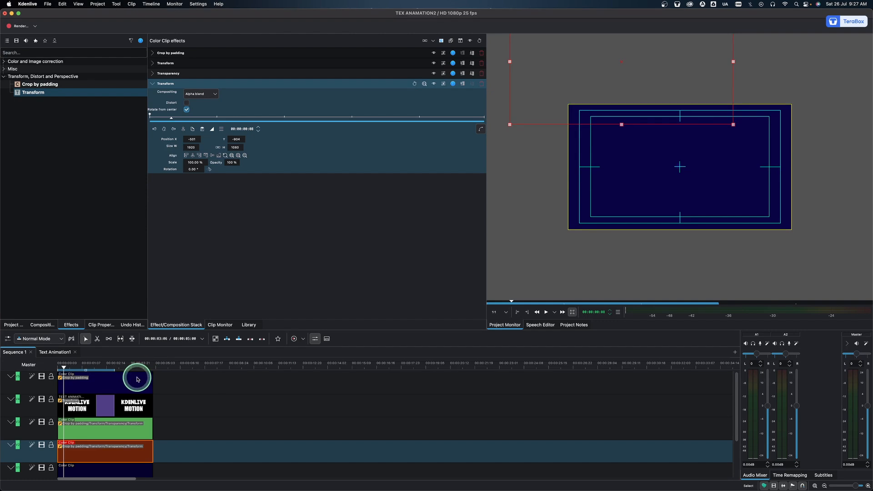
Change the dark blue background color clip in the project bin to a golden tan color.
click(107, 380)
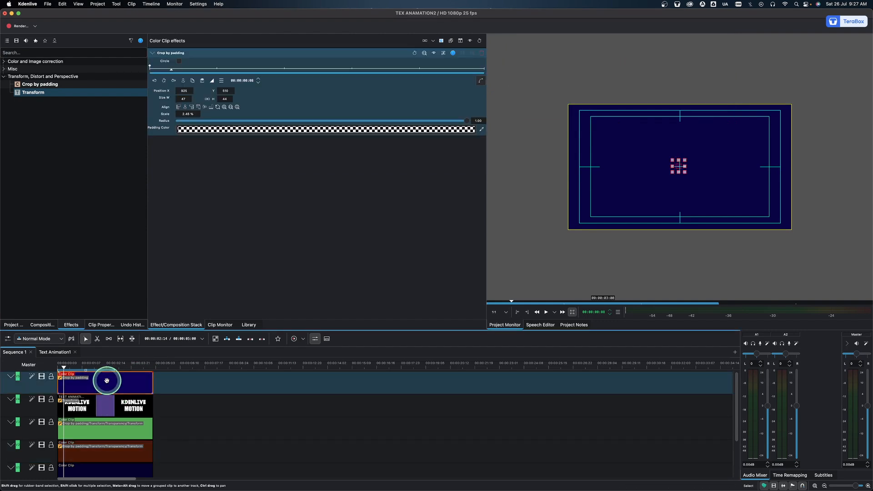
click(118, 470)
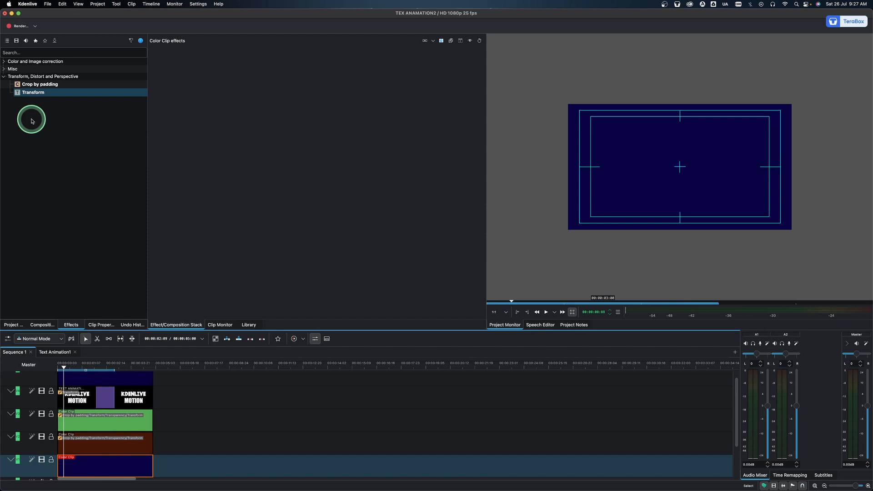
click(100, 331)
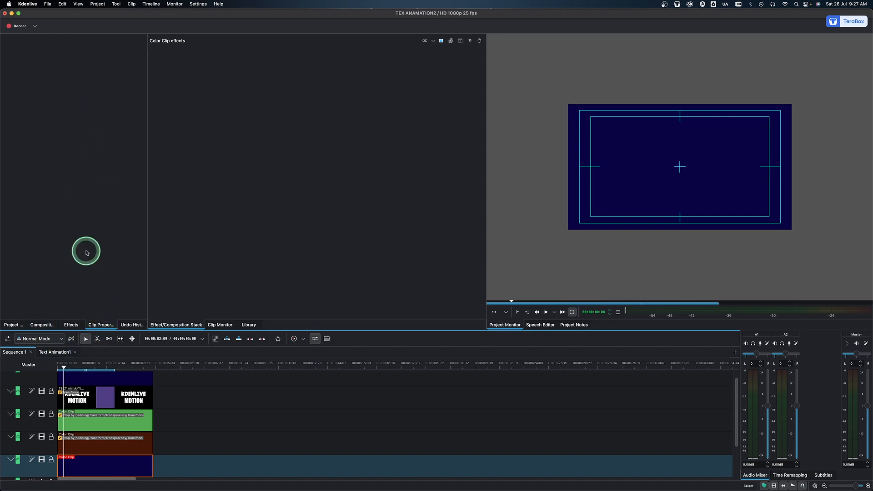
click(13, 325)
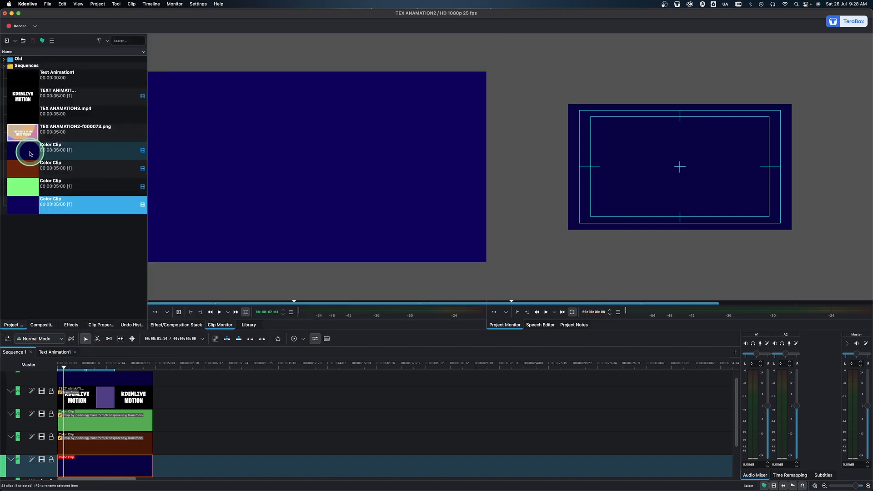
click(30, 152)
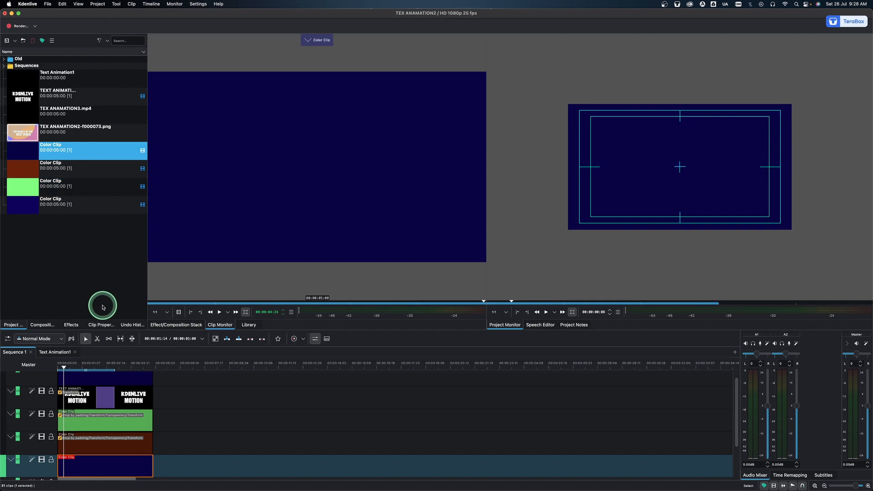
click(27, 155)
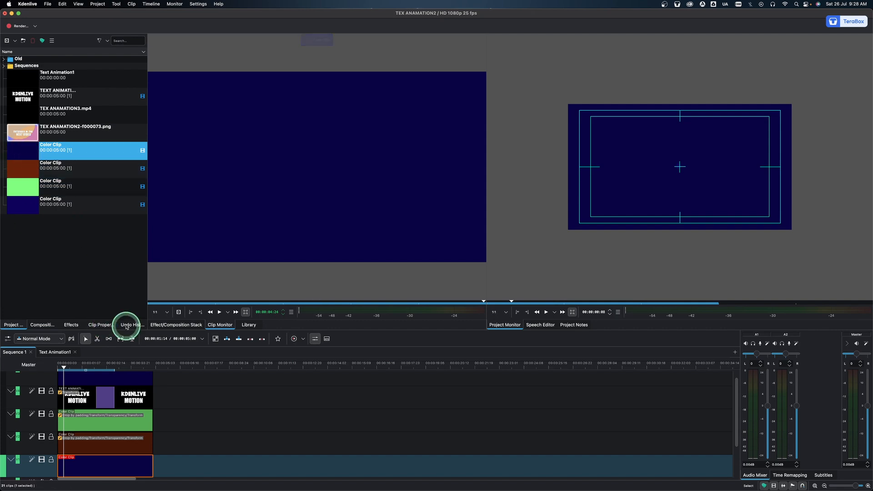
click(102, 325)
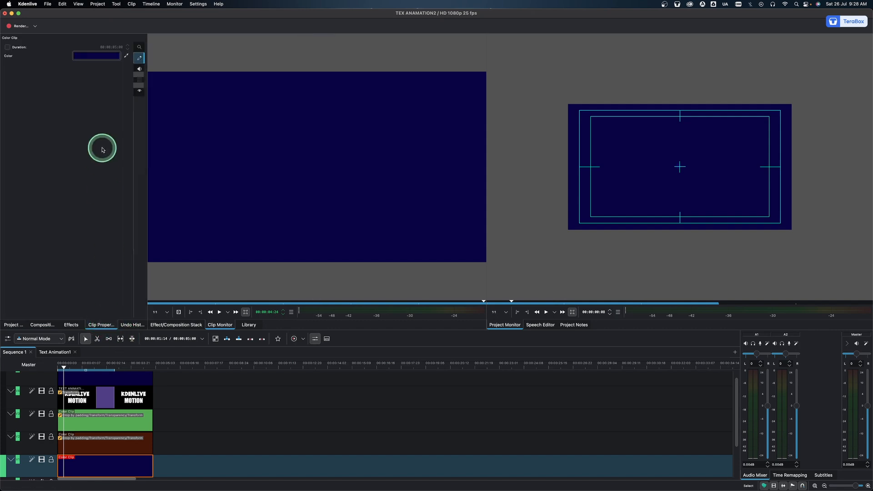
click(98, 56)
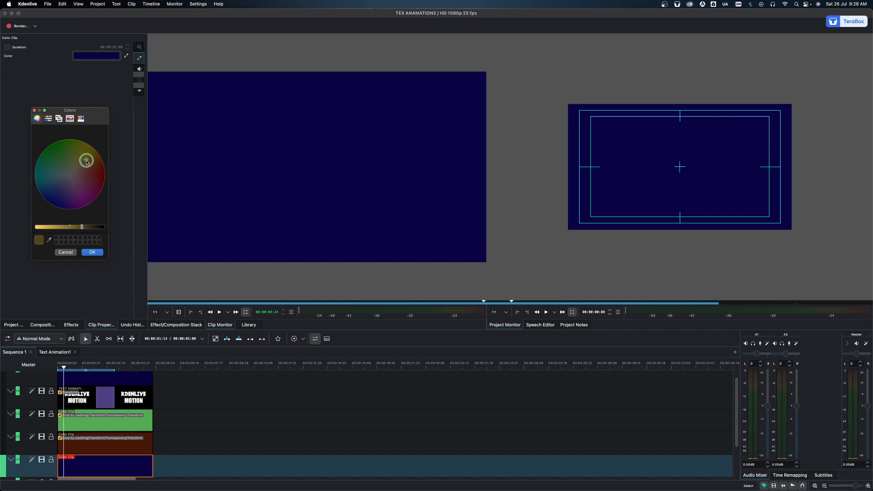
drag(82, 226, 61, 226)
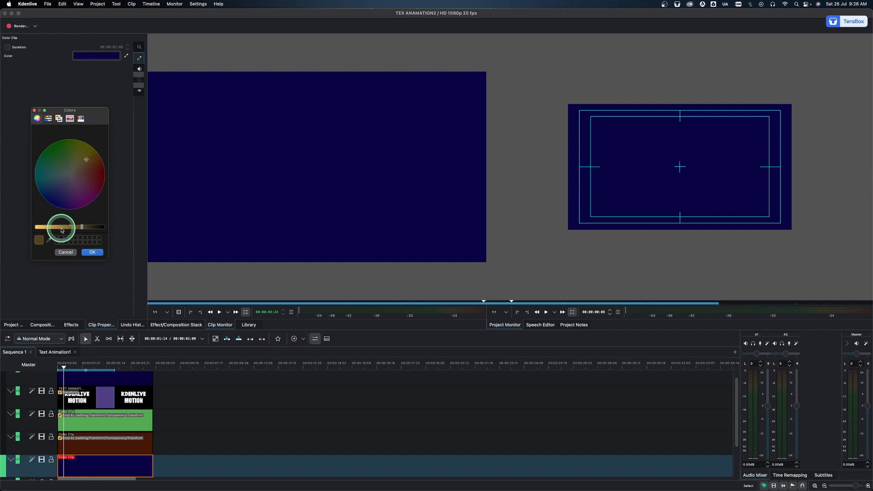
click(93, 253)
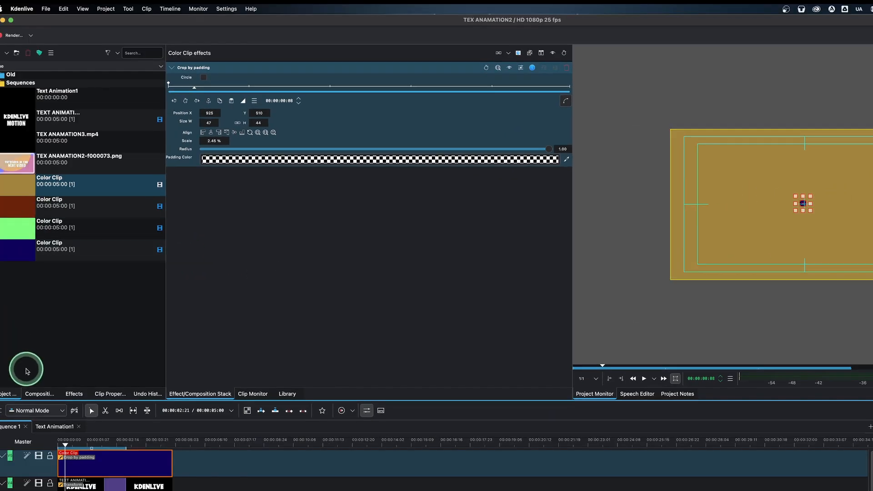
Add a Transform effect to the top dark blue color clip and move its small circle past the frame's left side.
click(74, 394)
drag(21, 114, 246, 227)
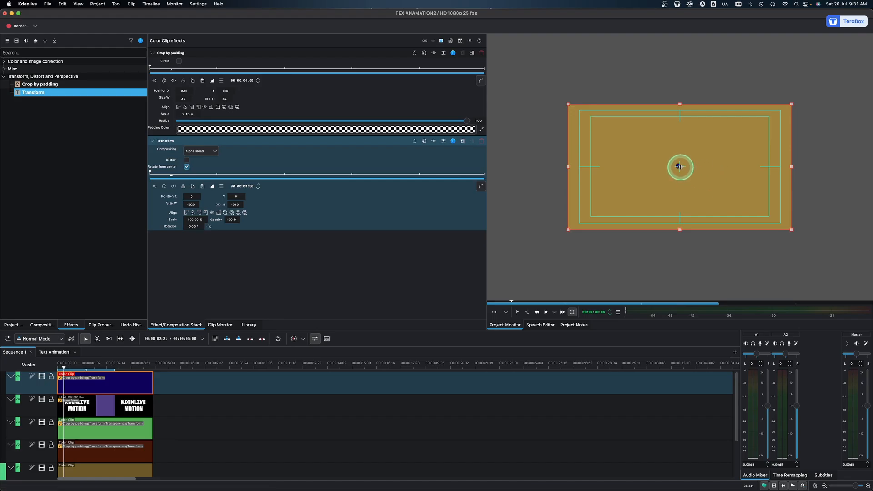
drag(679, 167, 548, 165)
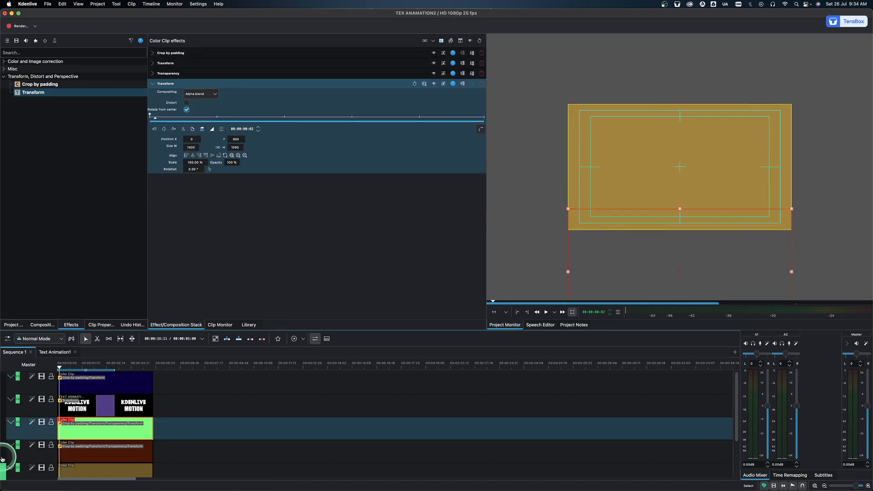
Keyframe the green color clip's last Transform at 00:00:00:02, and add another keyframe at 00:00:00:12 with position Y 0.
drag(59, 368, 51, 374)
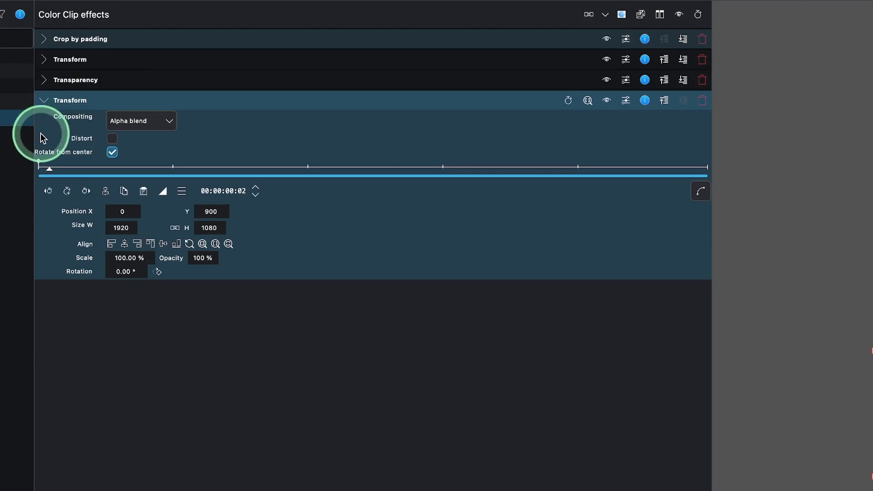
click(65, 191)
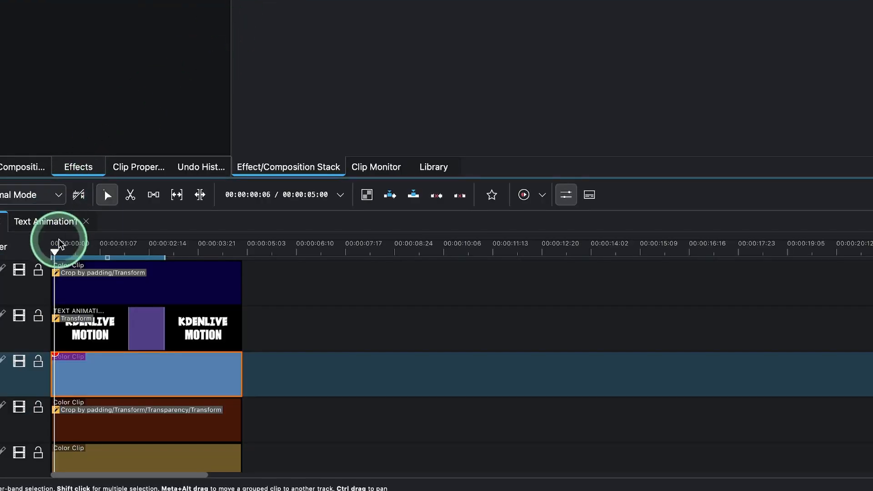
drag(56, 253, 70, 254)
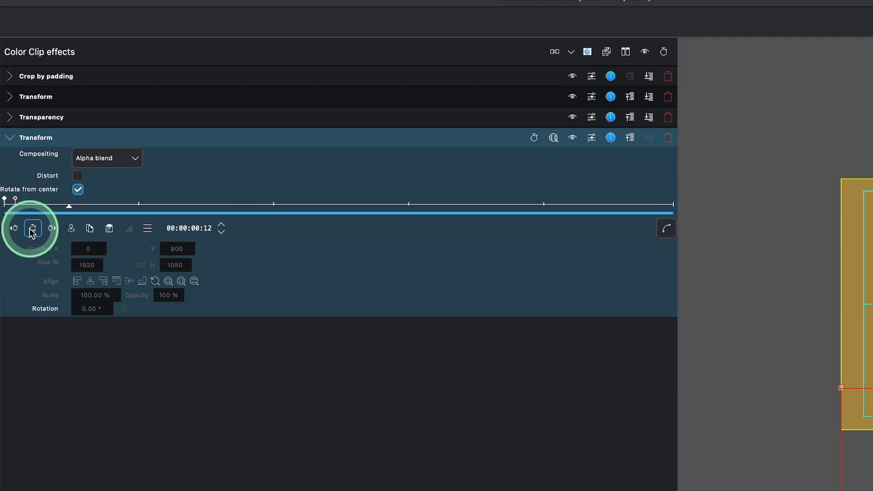
click(33, 228)
text(0)
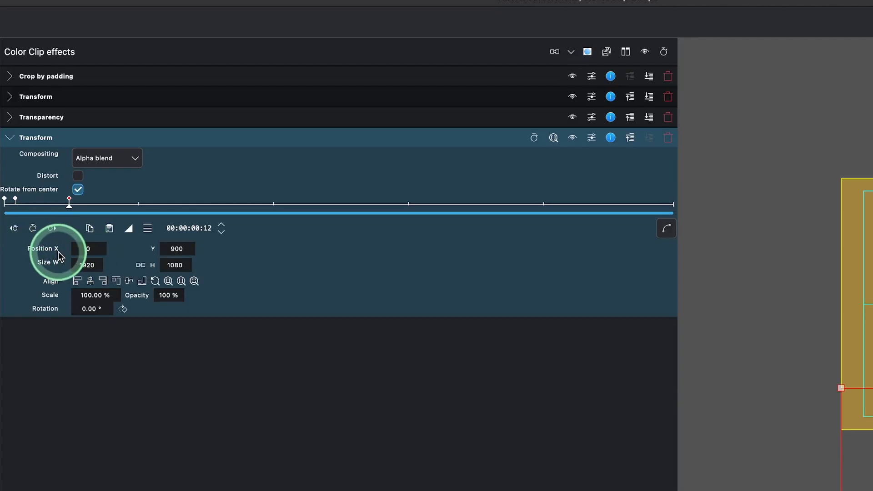
double_click(177, 250)
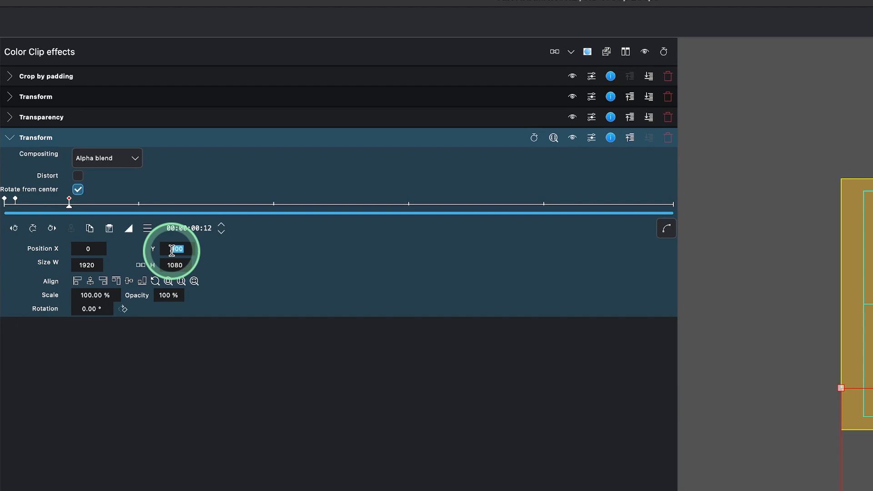
text(0)
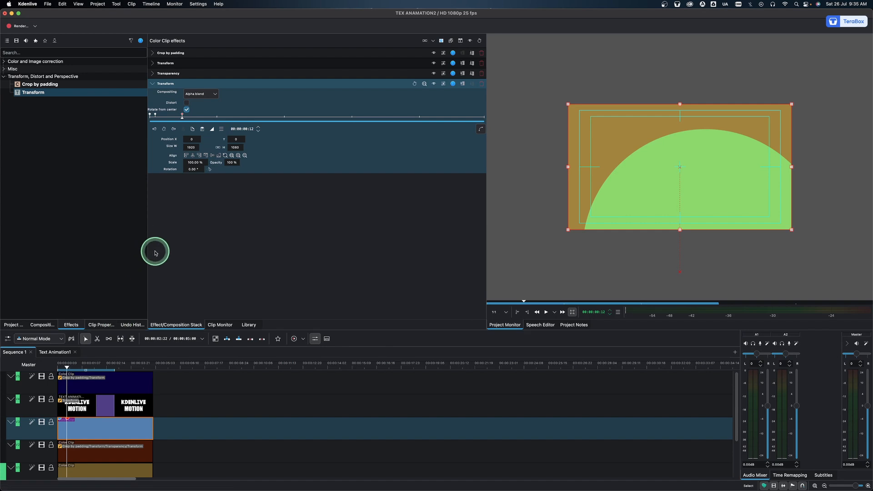
Keyframe the brown color clip's last Transform at 00:00:00:12, and add a keyframe at 00:00:00:18 with position X 0, Y 0.
click(89, 453)
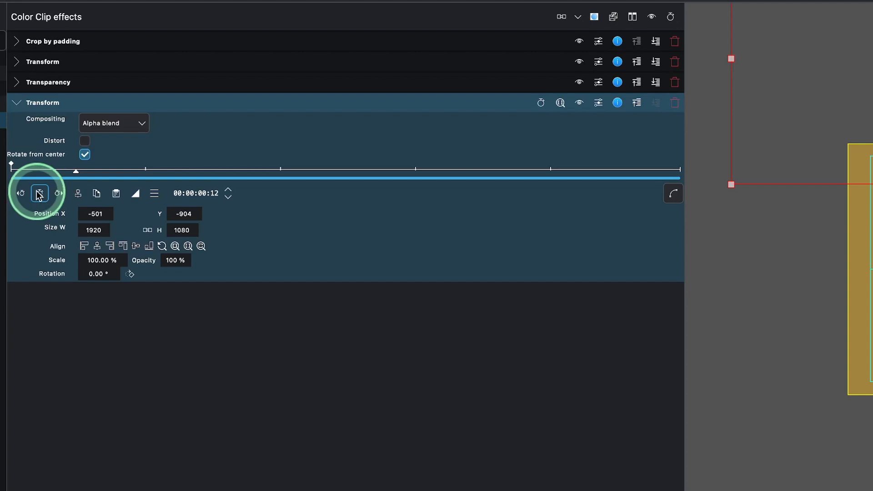
click(164, 129)
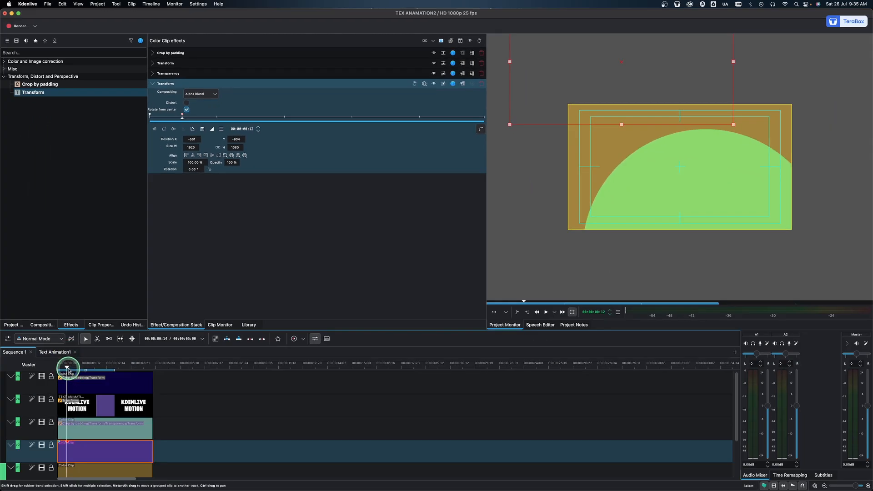
drag(68, 368, 71, 370)
click(164, 129)
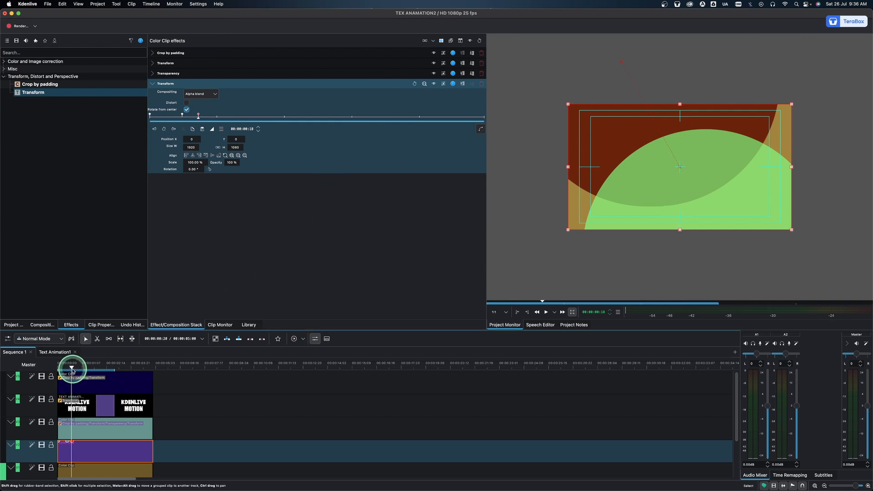
Scrub through the brown shape's entrance and shift its final Transform keyframe to 00:00:00:22.
drag(72, 369, 35, 379)
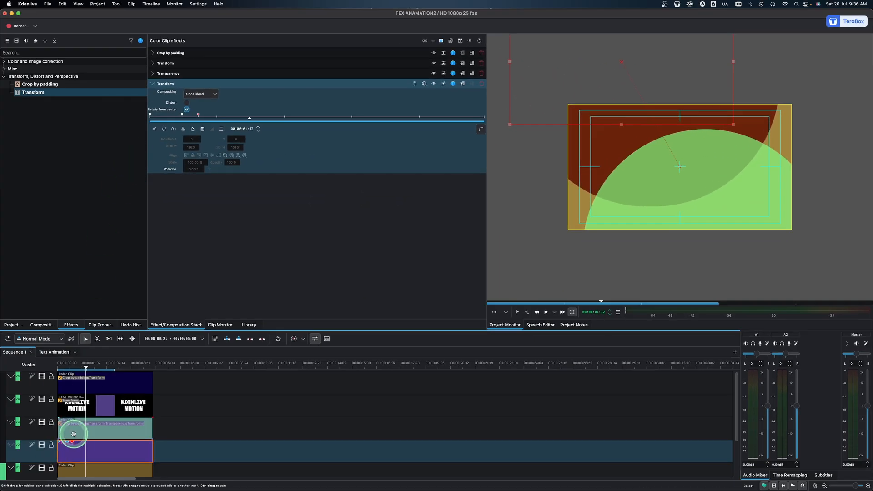
click(199, 115)
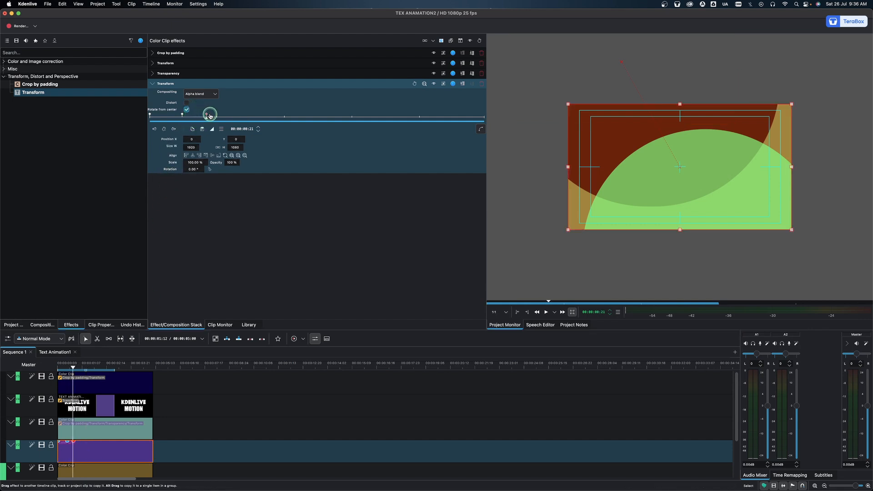
drag(210, 116, 210, 116)
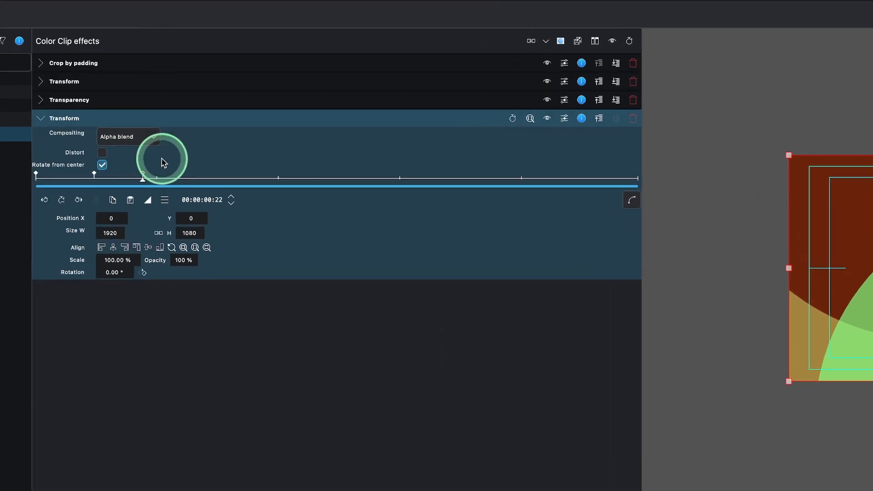
Set Smooth interpolation on the brown clip's 00:00:00:22 keyframe, and adjust its 00:00:00:12 keyframe's interpolation.
click(148, 200)
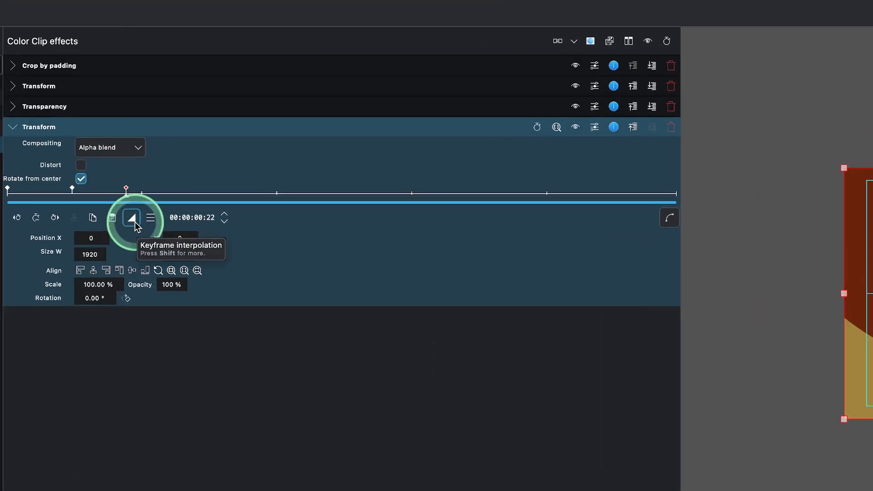
click(133, 219)
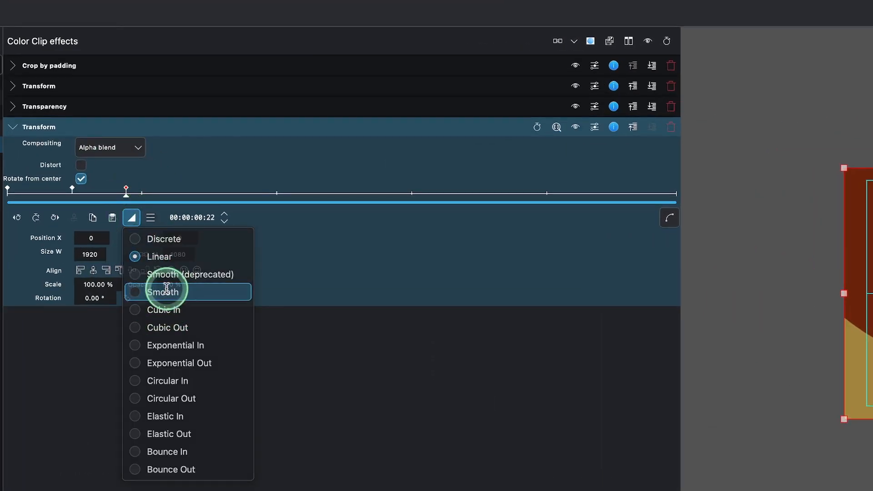
click(166, 288)
click(73, 189)
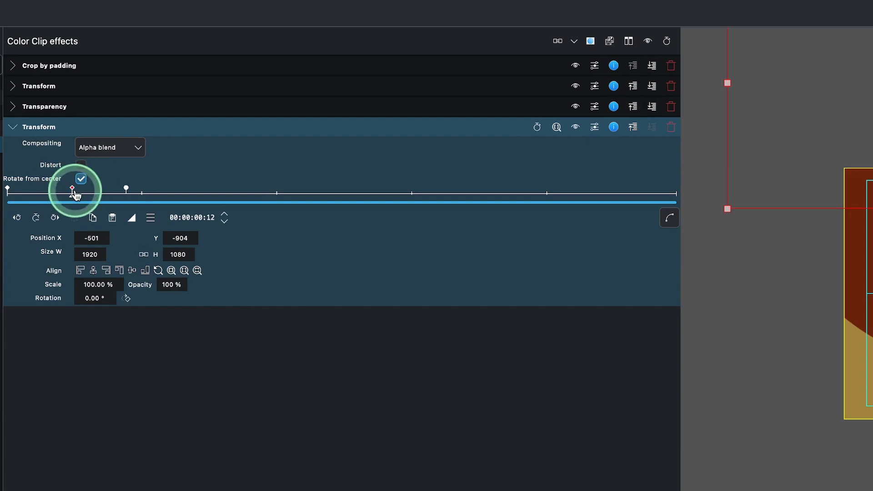
click(132, 218)
click(190, 225)
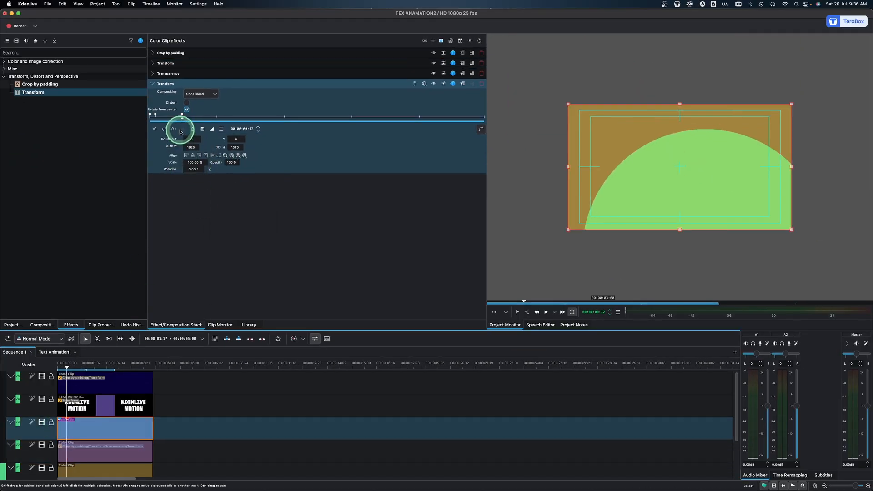
click(182, 115)
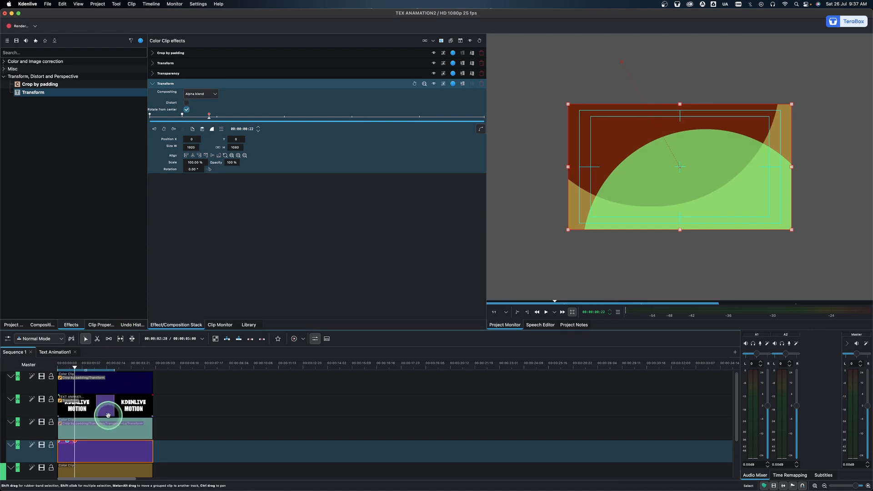
Add a keyframe to the text clip's Transform effect at 00:00:00:23 to hold its off-screen position.
key(Right)
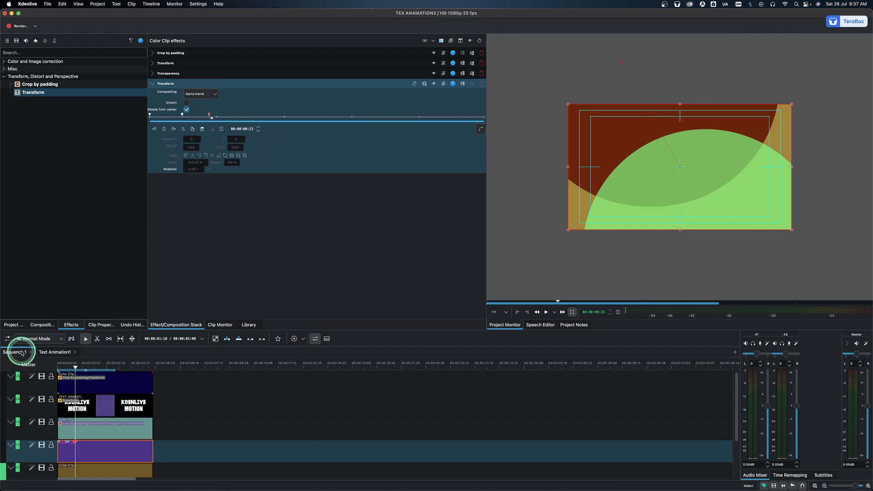
click(81, 405)
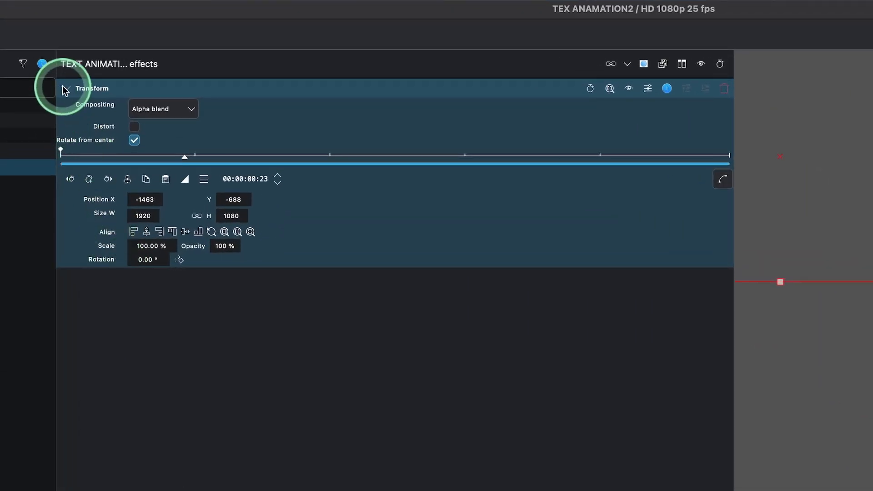
click(65, 89)
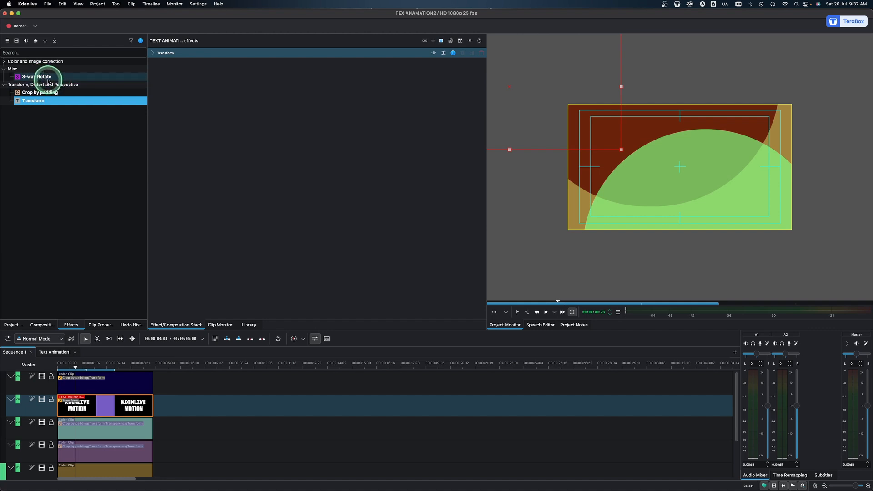
click(152, 53)
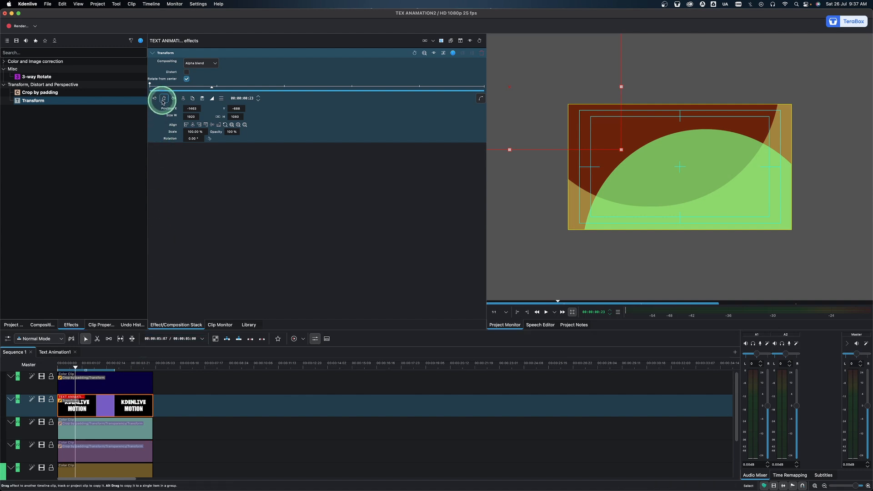
Add a Transform keyframe to the text clip at 00:00:01:18 and set its position to X 0, Y 0.
drag(93, 367, 78, 368)
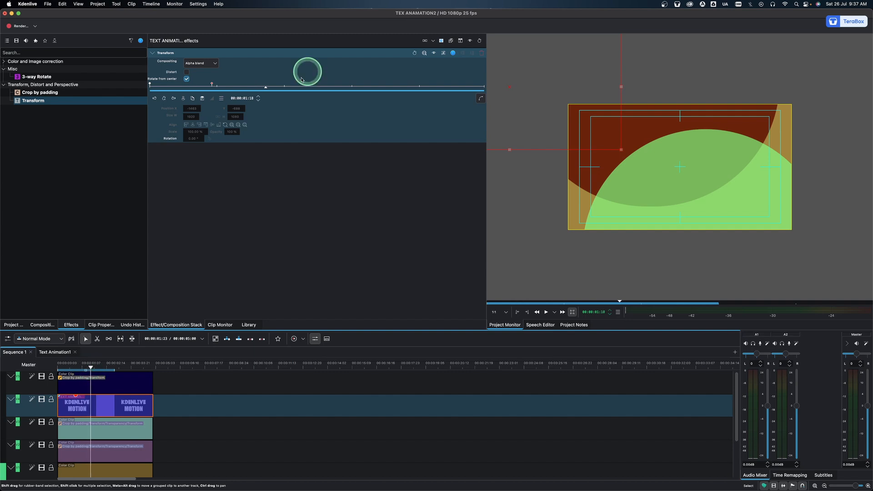
click(165, 99)
click(191, 111)
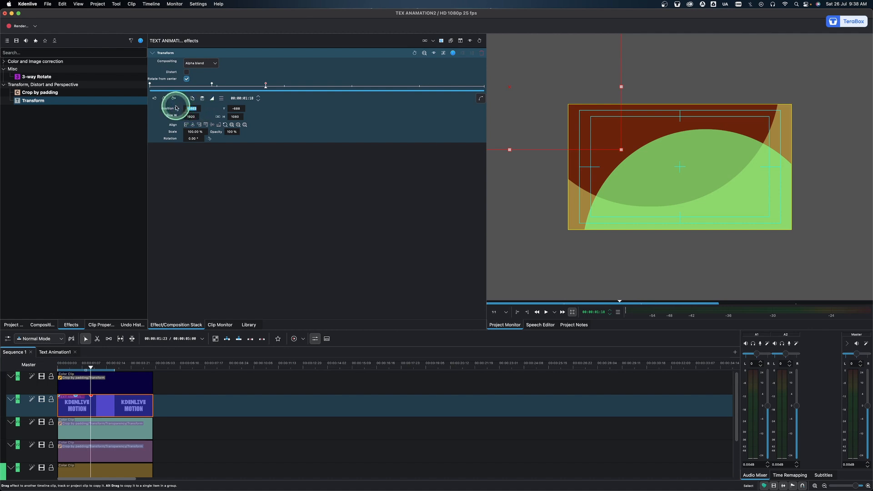
click(234, 109)
text(0)
key(Return)
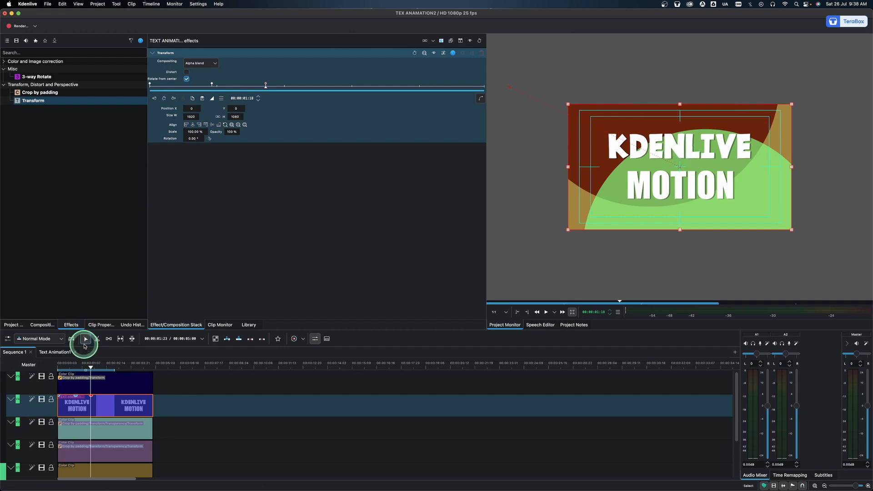
Play the animation from an earlier point to check how the shapes and text enter.
click(92, 370)
drag(90, 369, 36, 381)
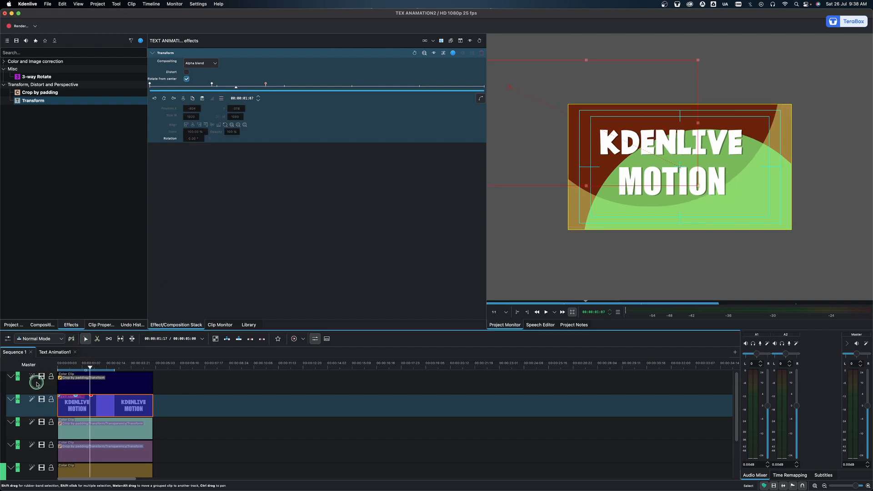
key(space)
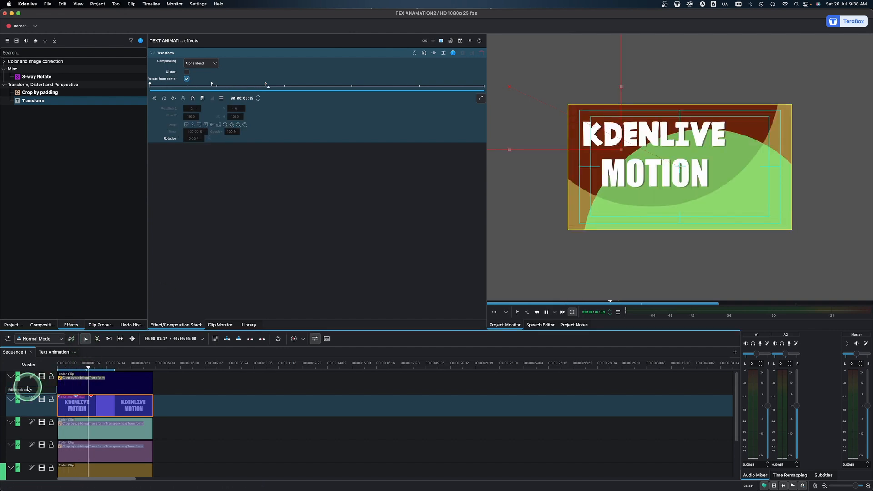
key(space)
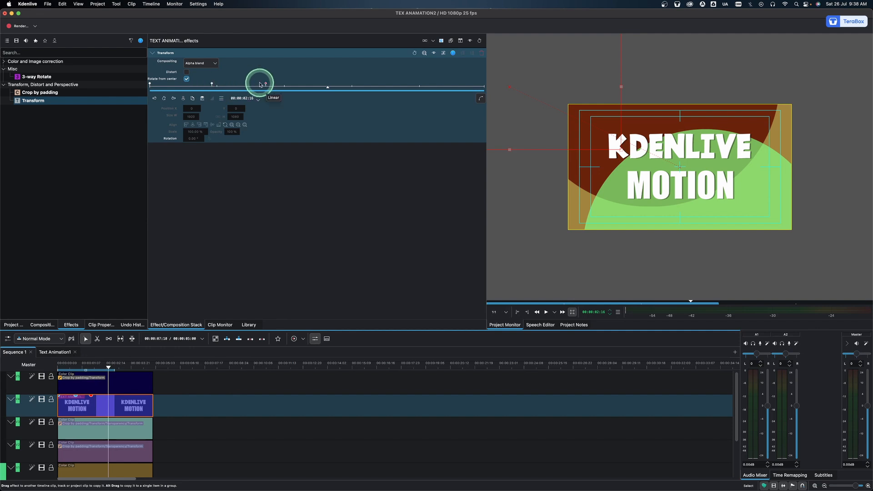
Add a 3-way Rotate effect to the text clip and keyframe it at 00:00:00:23.
click(212, 85)
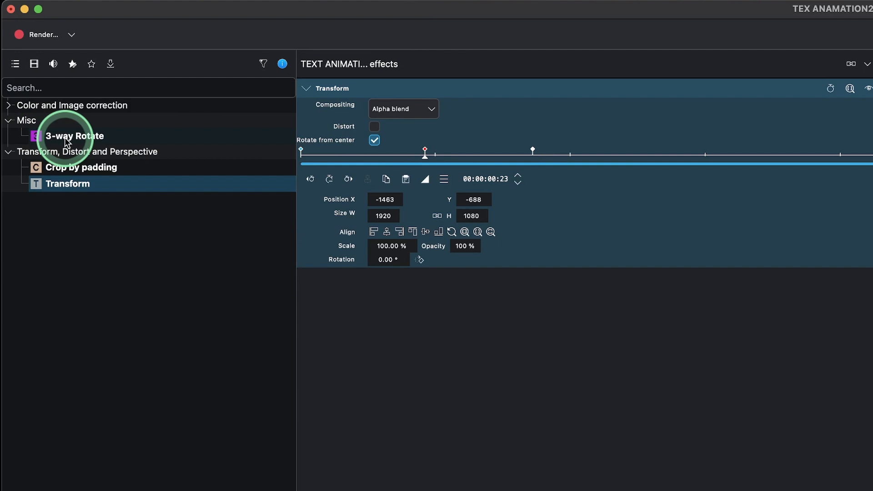
drag(66, 142, 397, 351)
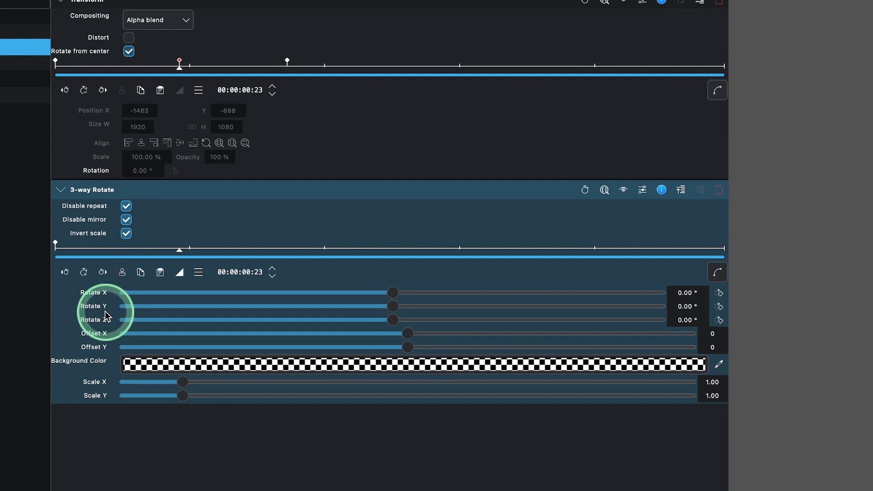
click(84, 272)
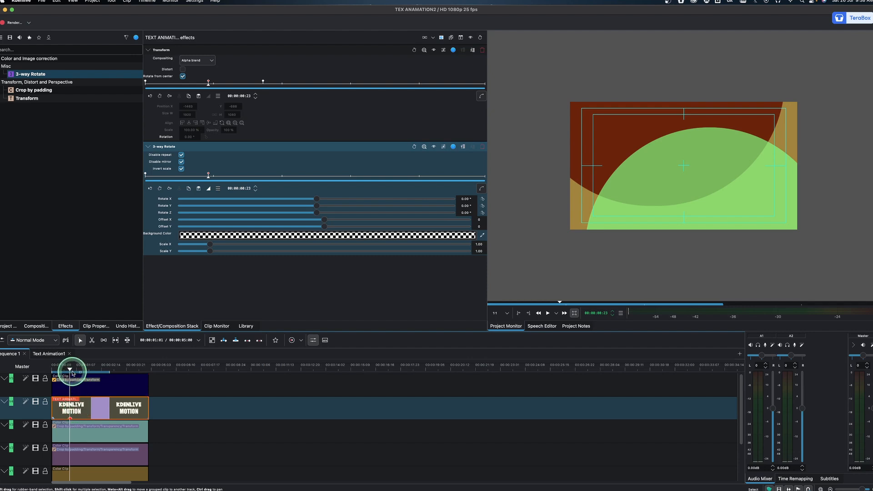
Add a second 3-way Rotate keyframe at 00:00:01:18, aligned with the text clip's last Transform keyframe.
drag(71, 372, 91, 372)
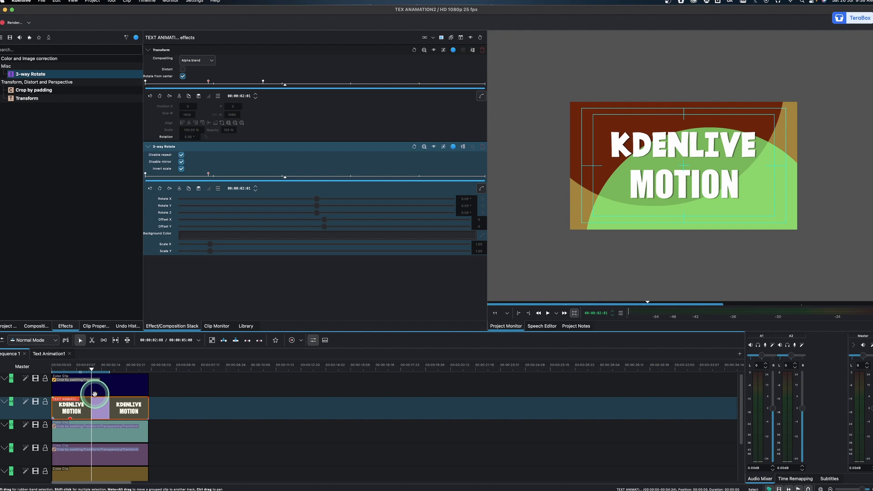
click(224, 91)
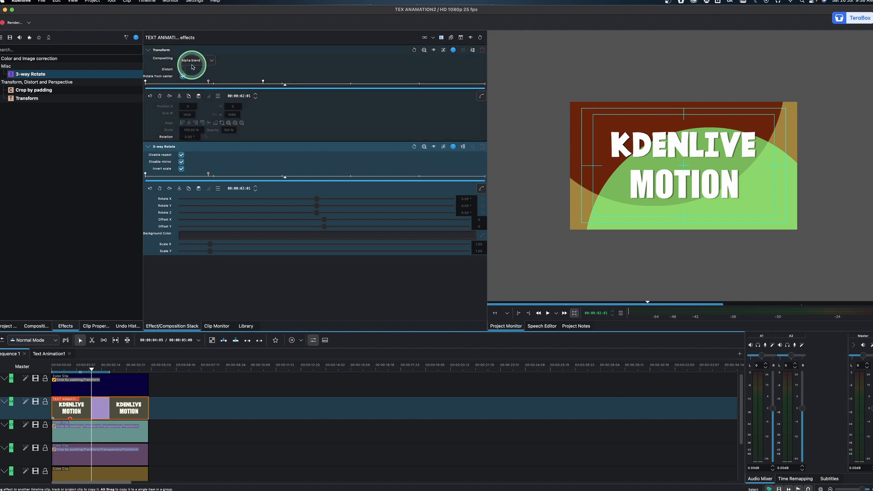
click(264, 83)
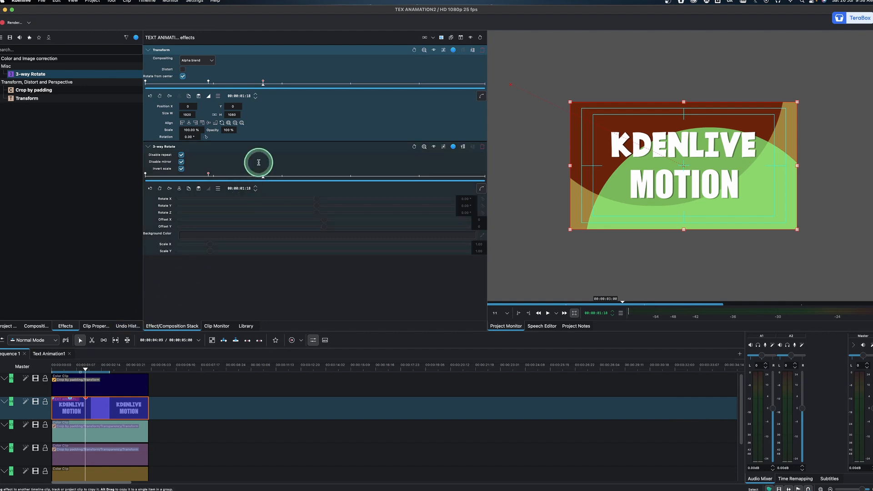
click(262, 159)
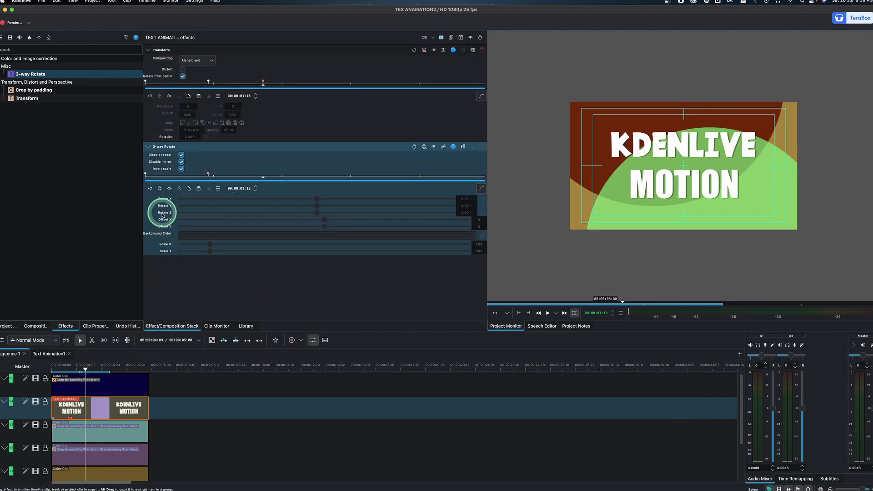
click(169, 189)
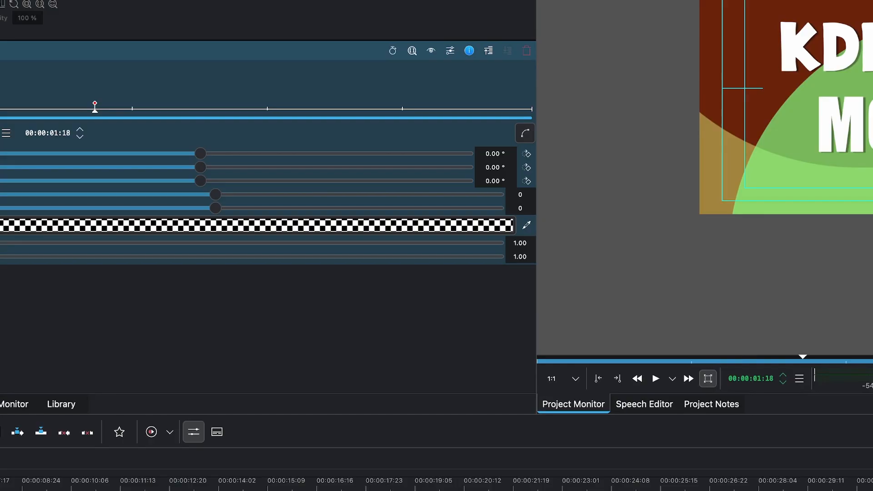
Set Rotate X and Rotate Y to 360° at the text clip's 3-way Rotate keyframe at 00:00:01:18.
click(528, 154)
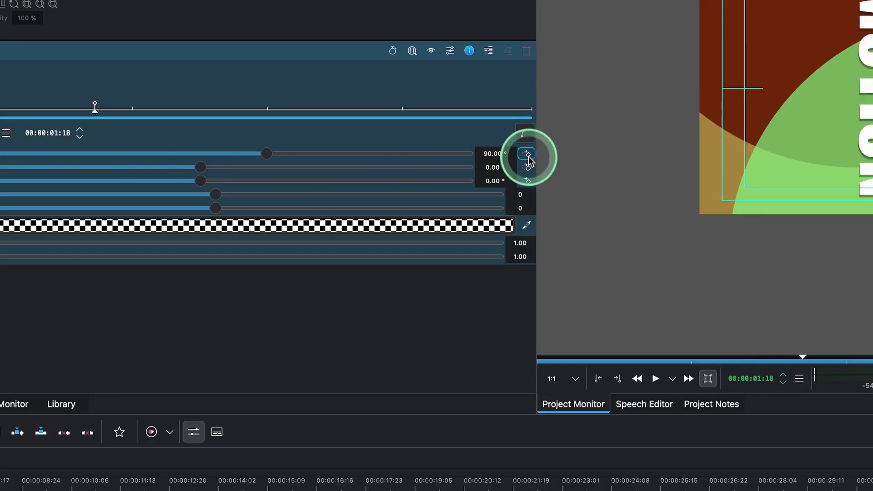
click(528, 157)
click(528, 157)
click(529, 157)
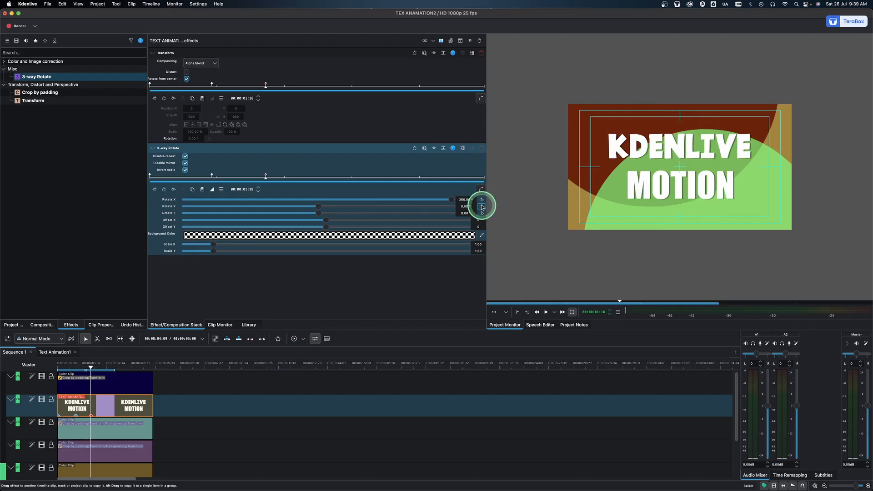
click(482, 207)
click(482, 207)
click(482, 207)
click(482, 207)
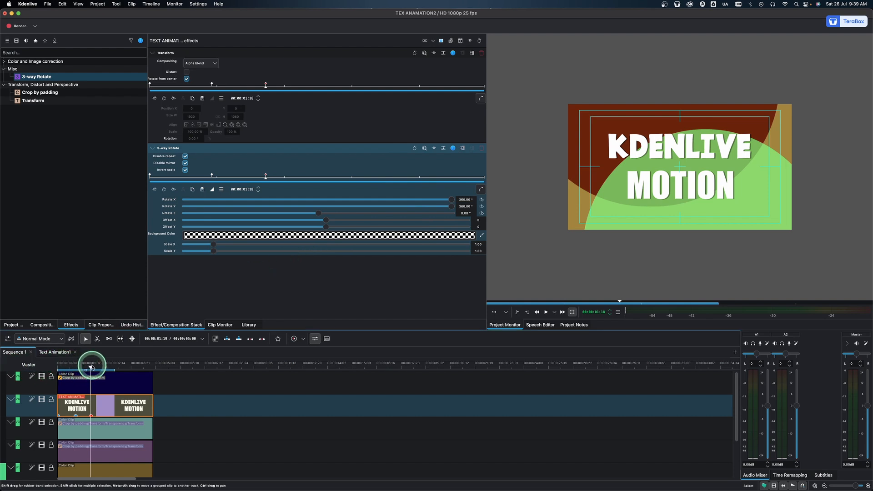
Change the interpolation type of the 3-way Rotate keyframes at 00:00:01:18 and 00:00:00:23, and play the animation from the start.
click(212, 189)
click(223, 217)
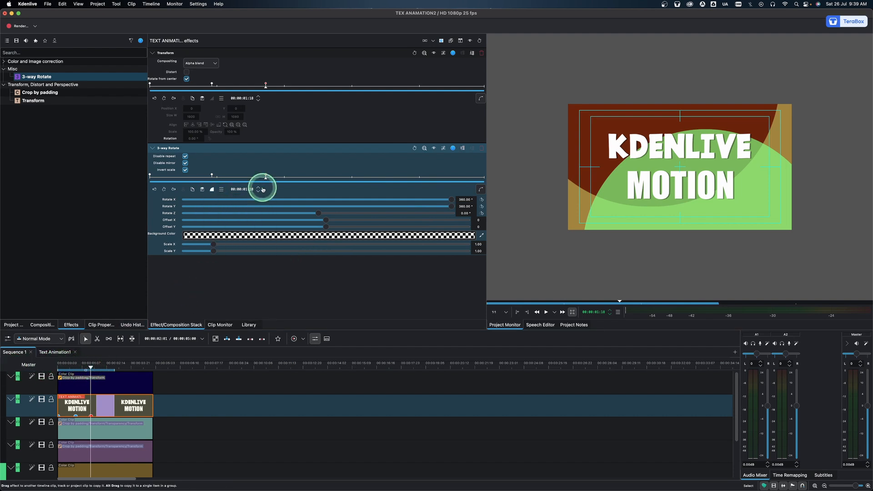
click(213, 175)
click(212, 189)
click(230, 218)
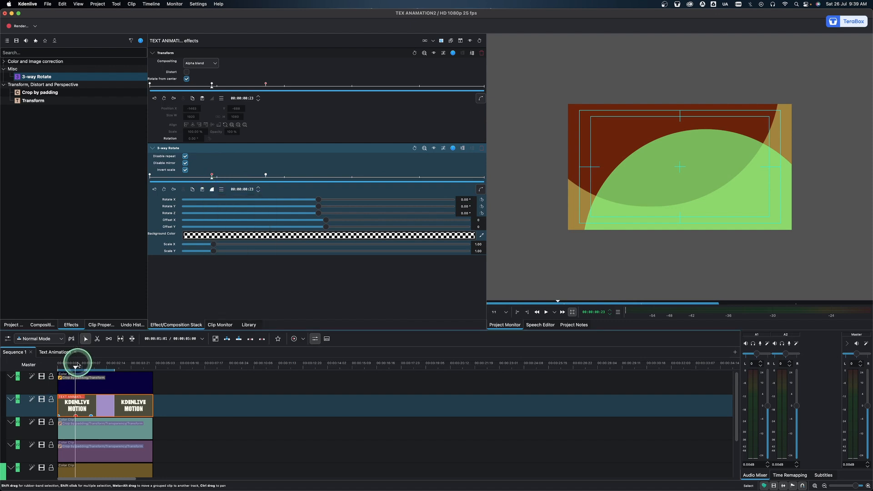
drag(77, 364, 34, 387)
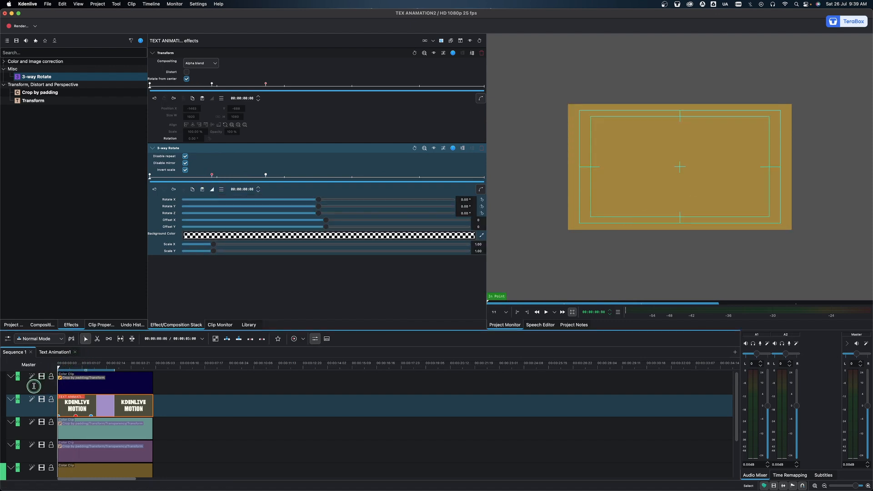
key(space)
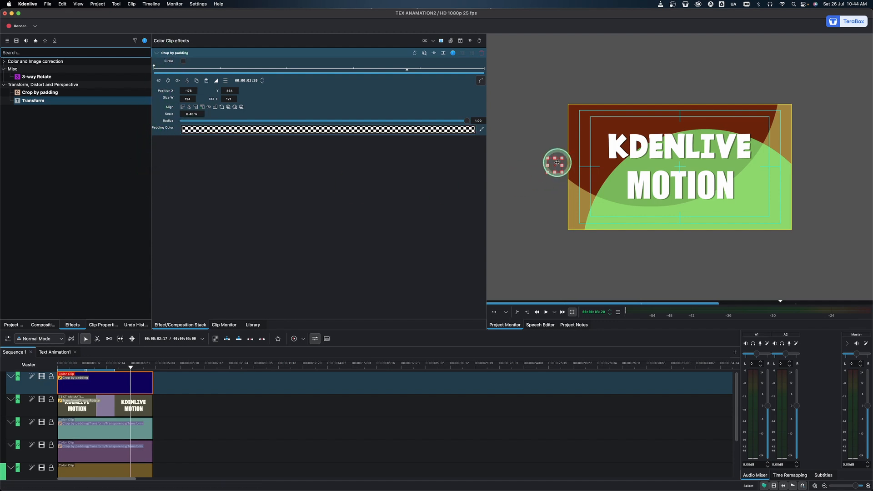
Add Crop by padding keyframes to the dark blue color clip at 00:00:03:07 and 00:00:03:19, setting Position X to 896 at the second.
click(91, 411)
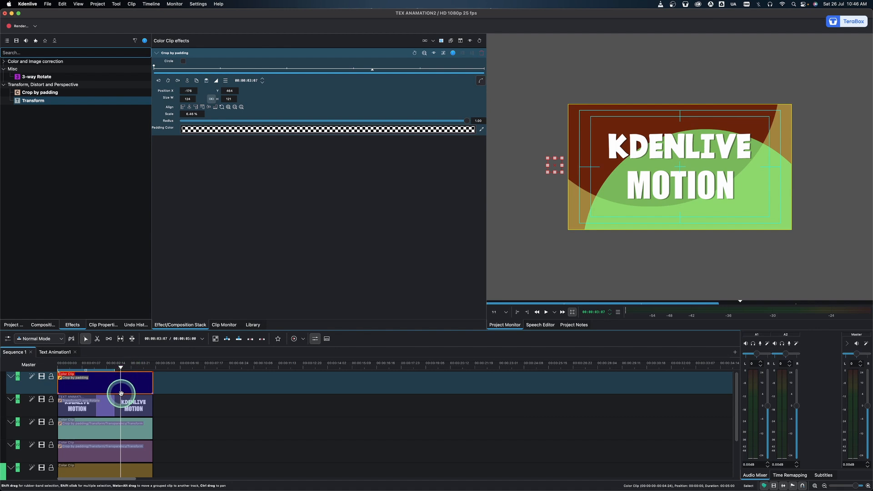
click(168, 81)
click(123, 368)
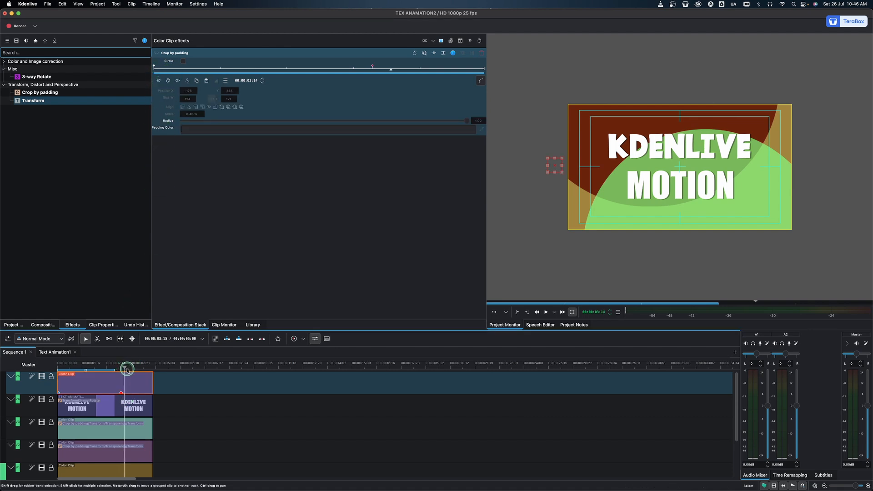
drag(127, 370, 130, 369)
click(168, 81)
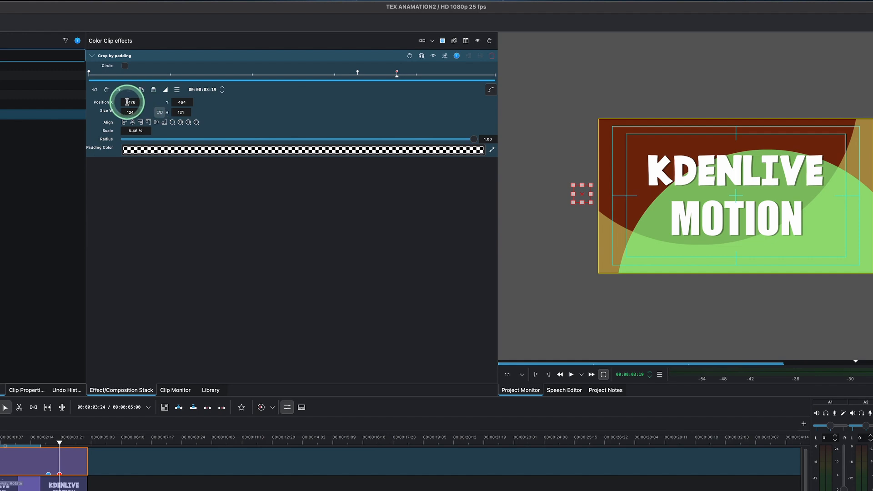
click(191, 91)
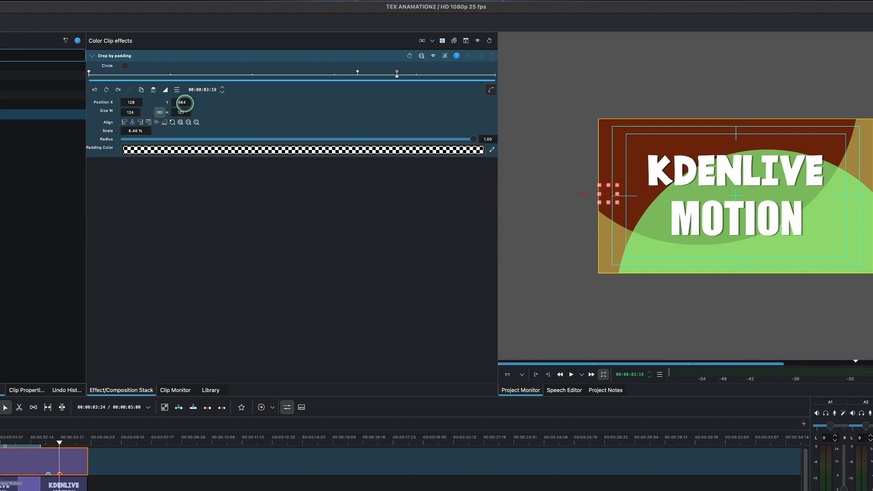
drag(185, 103, 251, 104)
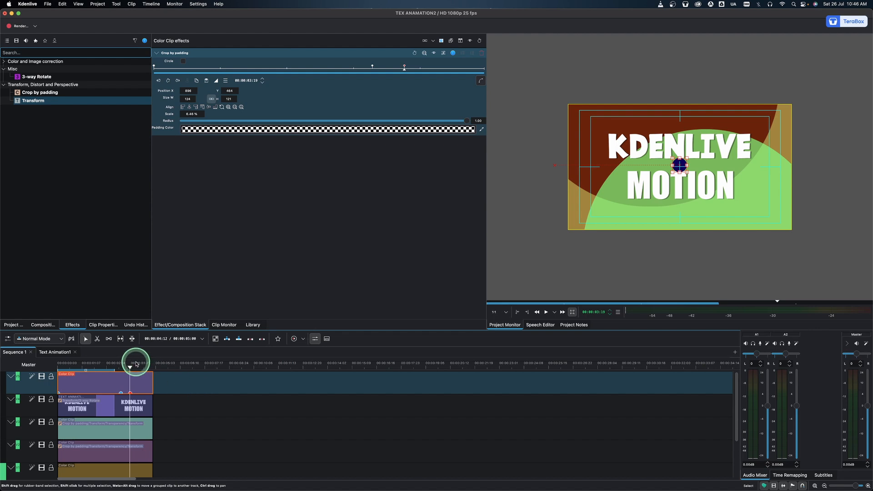
Add two more Crop by padding keyframes to the dark blue clip at 00:00:04:05 and 00:00:04:19.
drag(136, 364, 135, 368)
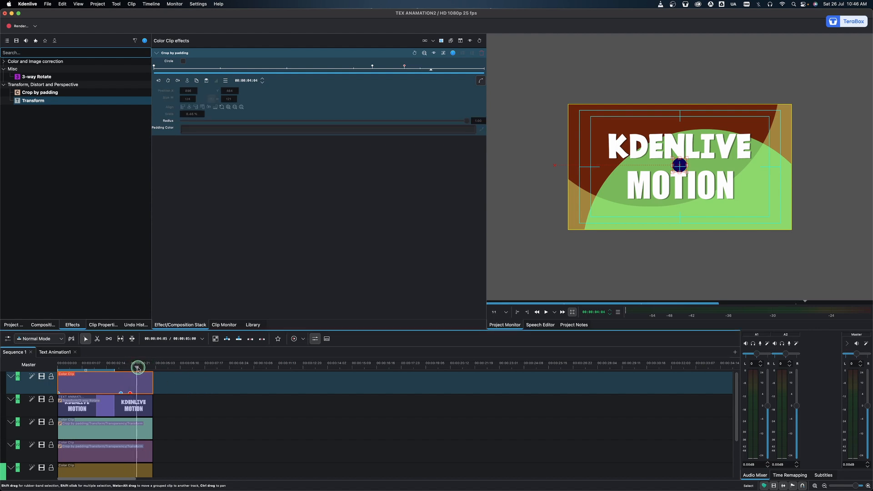
click(168, 80)
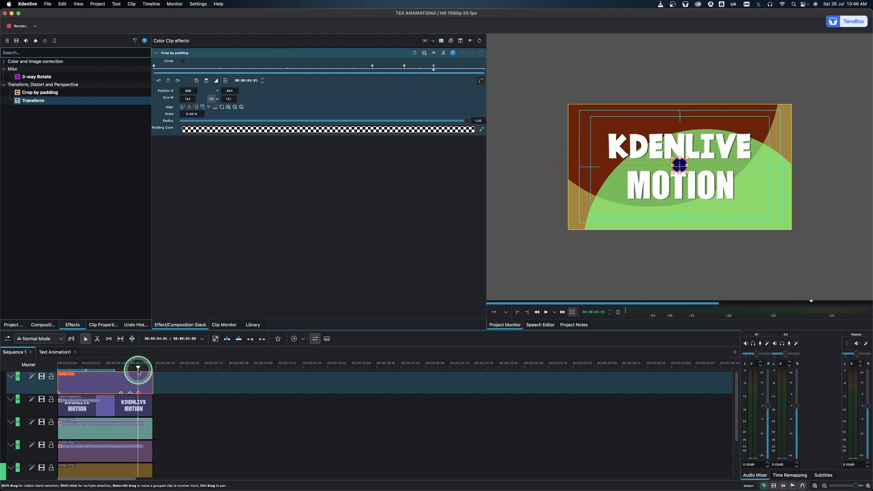
drag(140, 369, 145, 371)
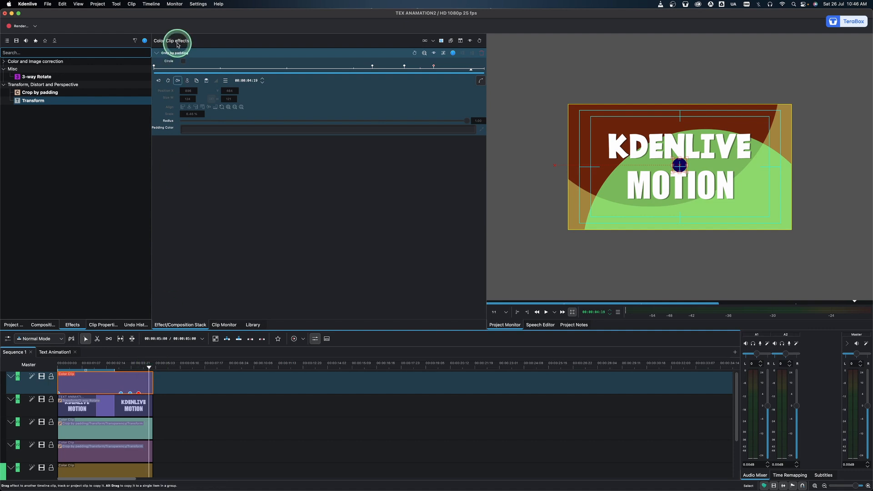
click(168, 81)
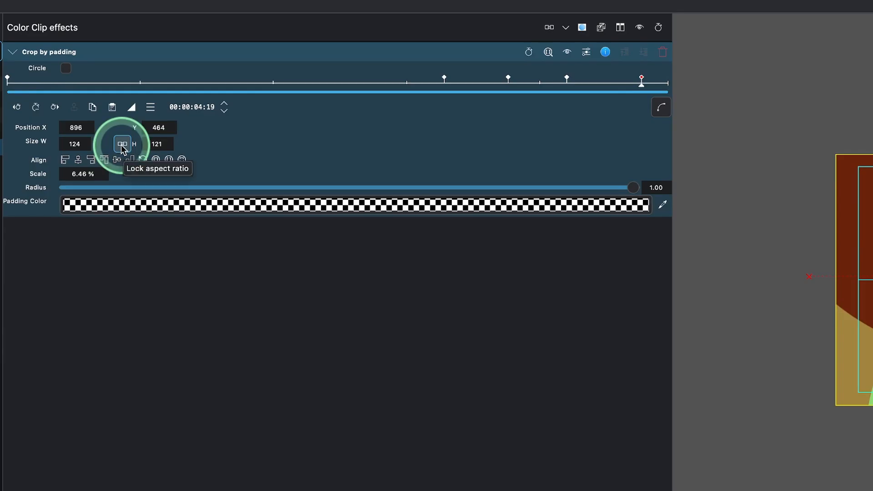
With the aspect ratio locked, enlarge the crop at 00:00:04:19 to about 2692 × 1514 around the frame, and return the playhead to the start.
click(122, 144)
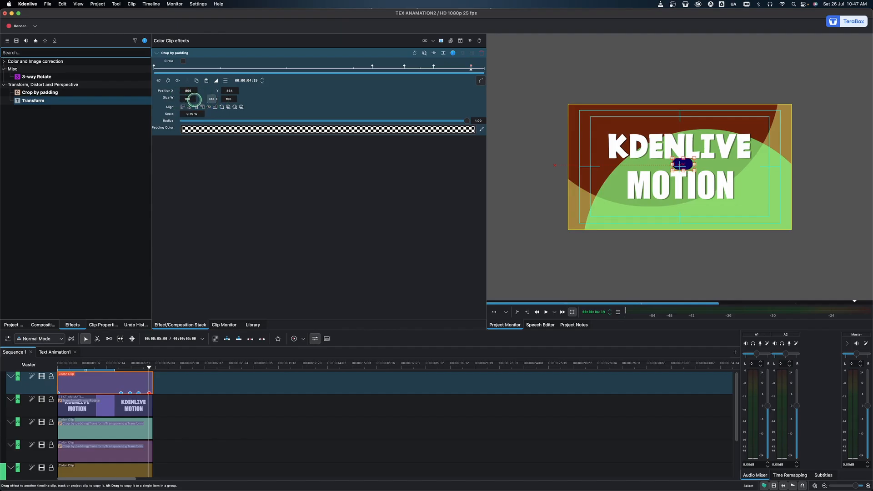
drag(194, 99, 314, 99)
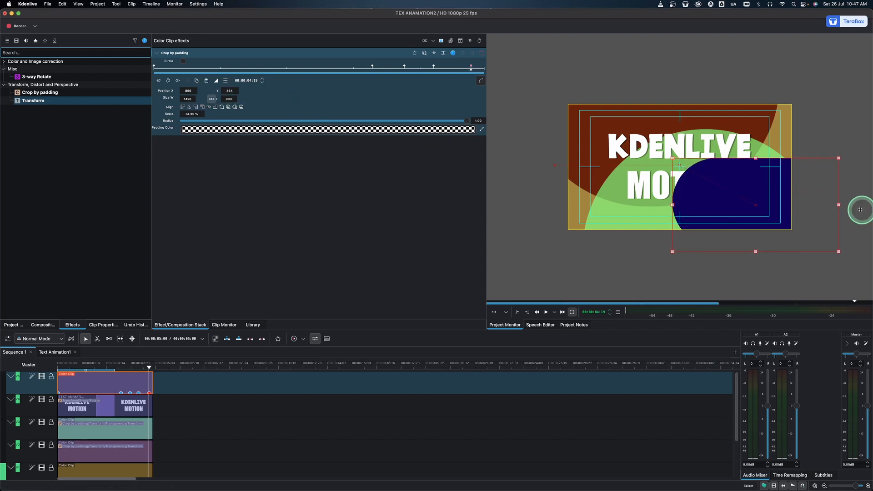
drag(757, 203, 680, 171)
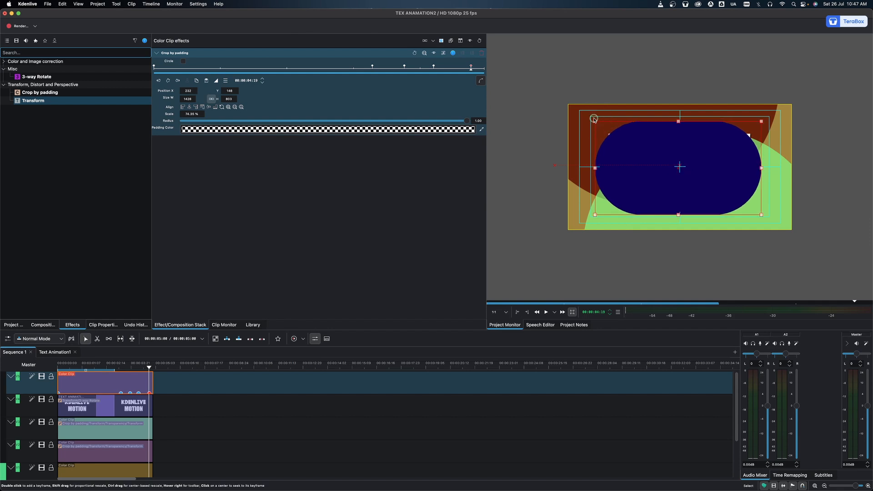
drag(594, 119, 512, 88)
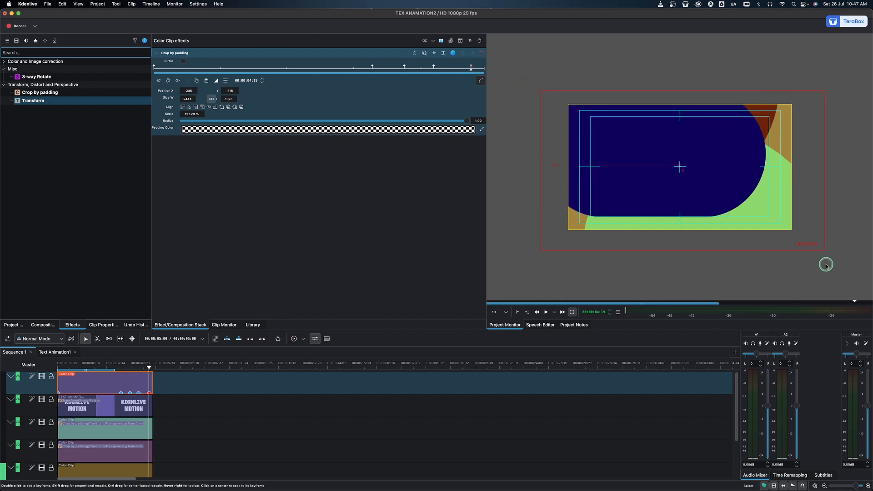
drag(826, 265, 840, 283)
drag(540, 90, 526, 78)
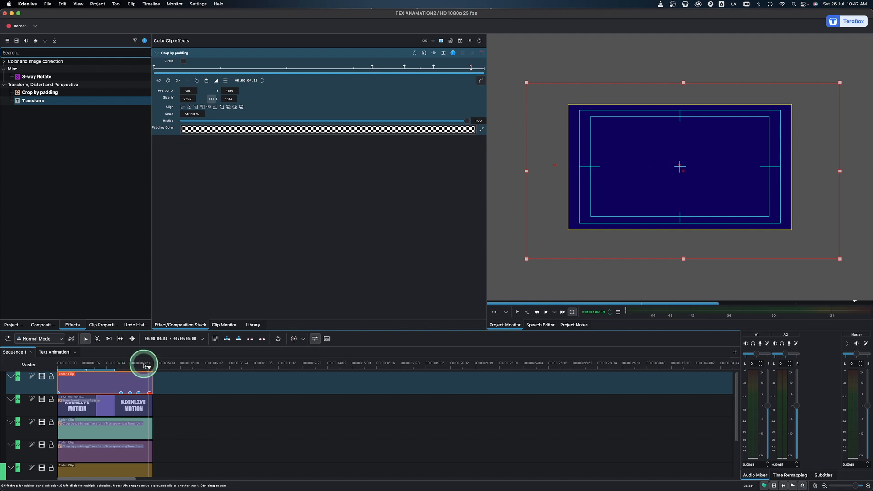
drag(144, 366, 23, 398)
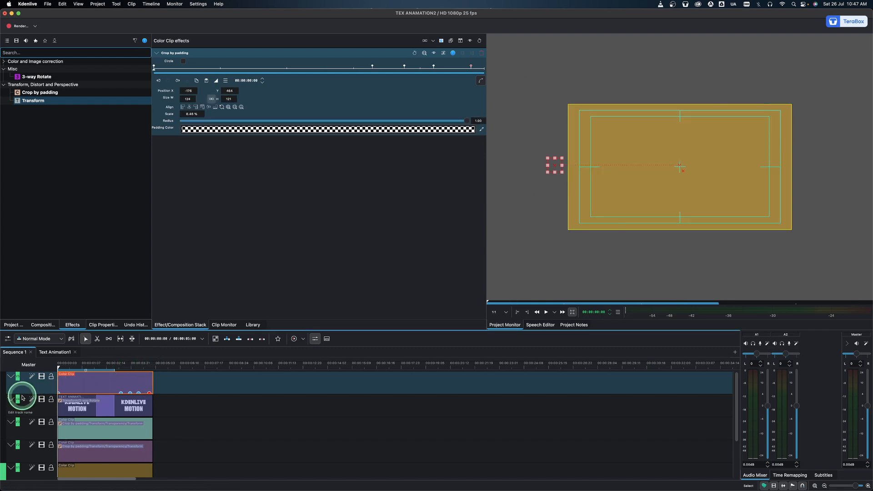